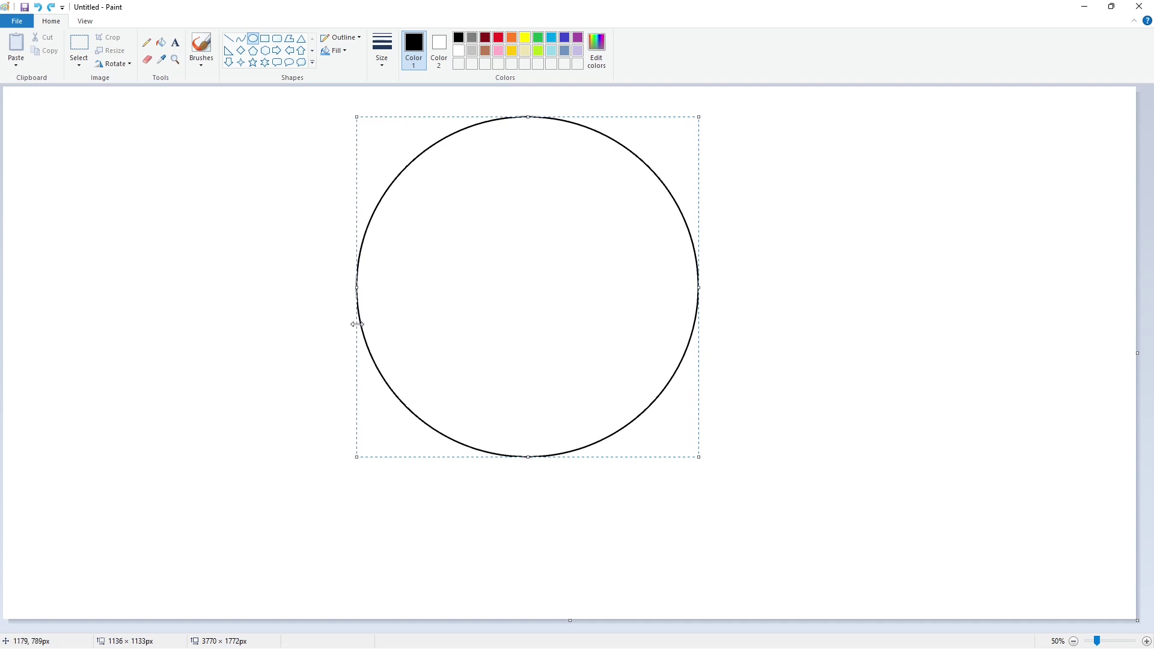
Step: Draw a circle about 998 × 1001 px centred inside the large circle and fill the ring between them with black
{"action": "left_click_drag", "start_coordinate": [432, 164], "coordinate": [634, 394]}
{"action": "left_click_drag", "start_coordinate": [543, 328], "coordinate": [543, 301]}
{"action": "left_click_drag", "start_coordinate": [533, 369], "coordinate": [541, 437]}
{"action": "left_click_drag", "start_coordinate": [433, 288], "coordinate": [379, 312]}
{"action": "left_click_drag", "start_coordinate": [632, 300], "coordinate": [676, 314]}
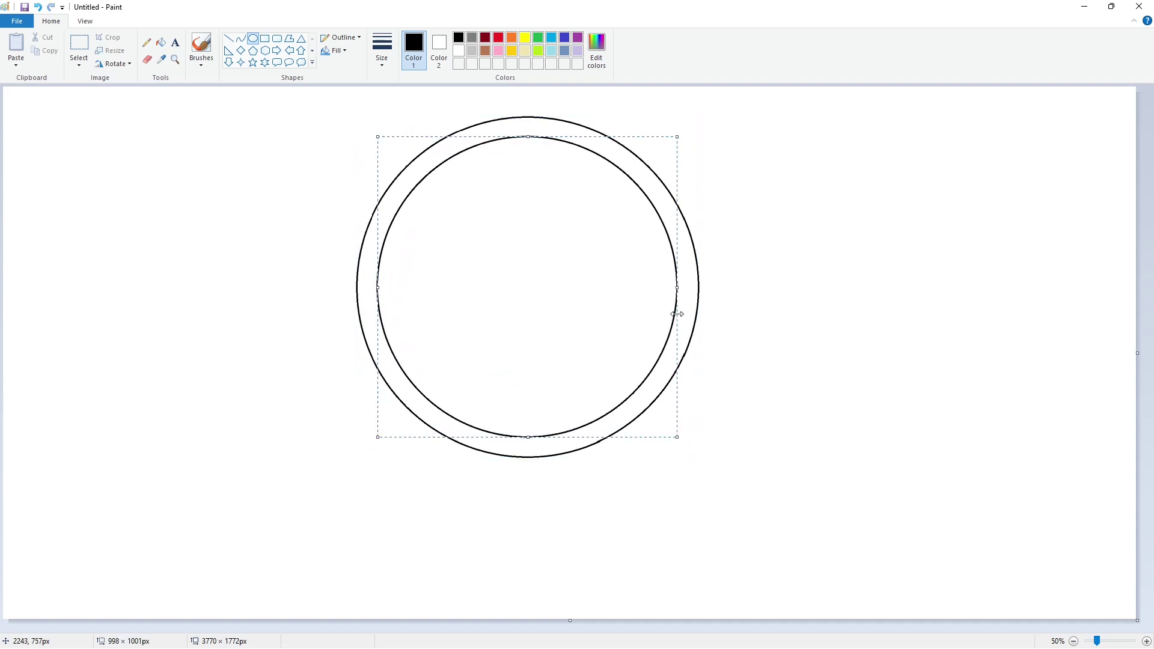
{"action": "left_click", "coordinate": [769, 305]}
{"action": "left_click", "coordinate": [160, 43]}
{"action": "left_click", "coordinate": [517, 126]}
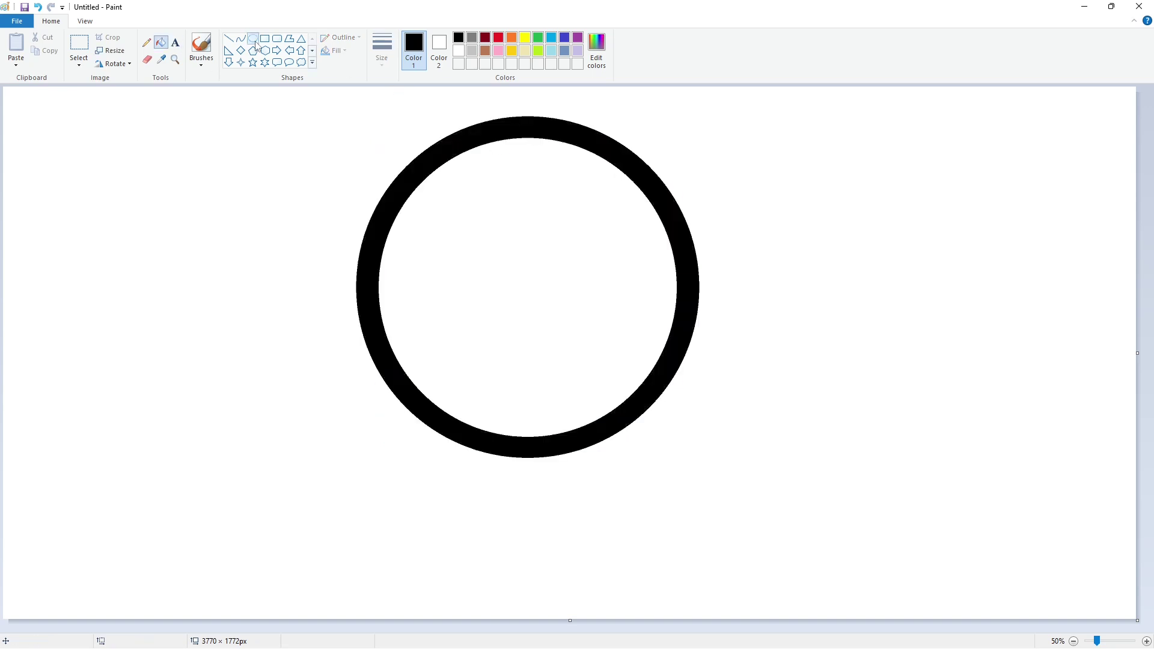
Step: Draw a guide circle about 889 × 895 px inside the black ring and recolor its outline dark red
{"action": "left_click", "coordinate": [252, 37]}
{"action": "left_click_drag", "start_coordinate": [420, 215], "coordinate": [598, 400]}
{"action": "left_click_drag", "start_coordinate": [509, 215], "coordinate": [509, 165]}
{"action": "left_click_drag", "start_coordinate": [509, 399], "coordinate": [528, 420]}
{"action": "left_click_drag", "start_coordinate": [417, 292], "coordinate": [388, 292]}
{"action": "left_click_drag", "start_coordinate": [597, 292], "coordinate": [656, 294]}
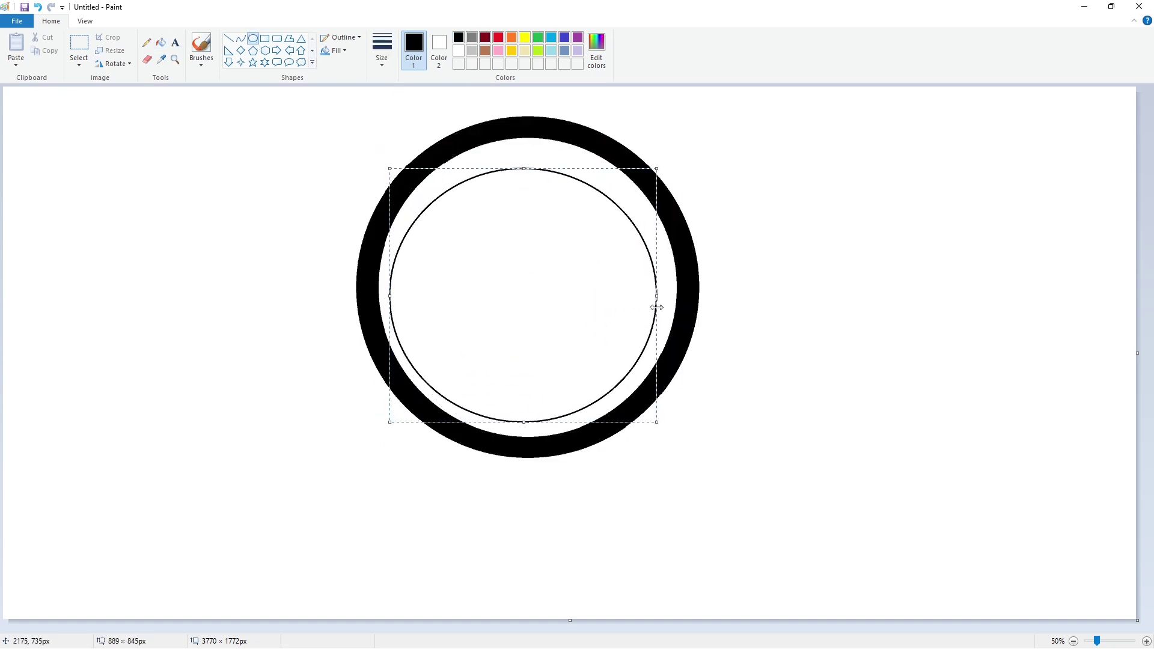
{"action": "left_click_drag", "start_coordinate": [522, 164], "coordinate": [531, 154]}
{"action": "left_click_drag", "start_coordinate": [527, 422], "coordinate": [527, 422]}
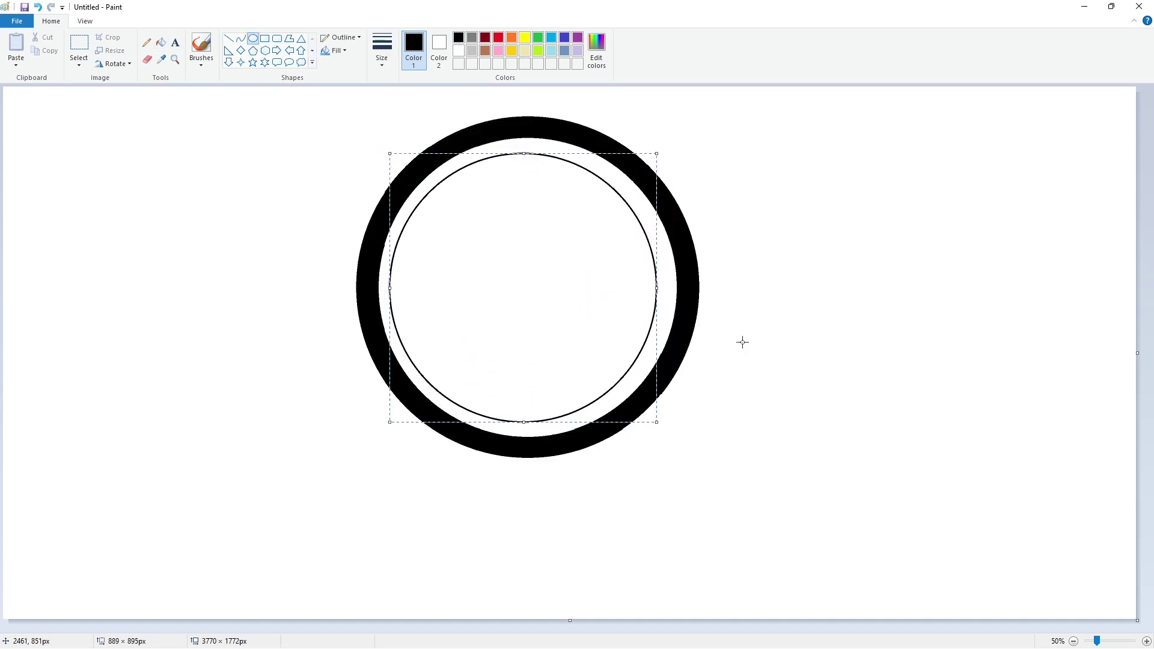
{"action": "left_click", "coordinate": [742, 342]}
{"action": "left_click", "coordinate": [160, 42]}
{"action": "left_click", "coordinate": [485, 38]}
{"action": "left_click", "coordinate": [617, 192]}
Step: Draw a black S-shaped line of connected curves from the guide circle's upper left down to just right of its centre
{"action": "left_click", "coordinate": [458, 38]}
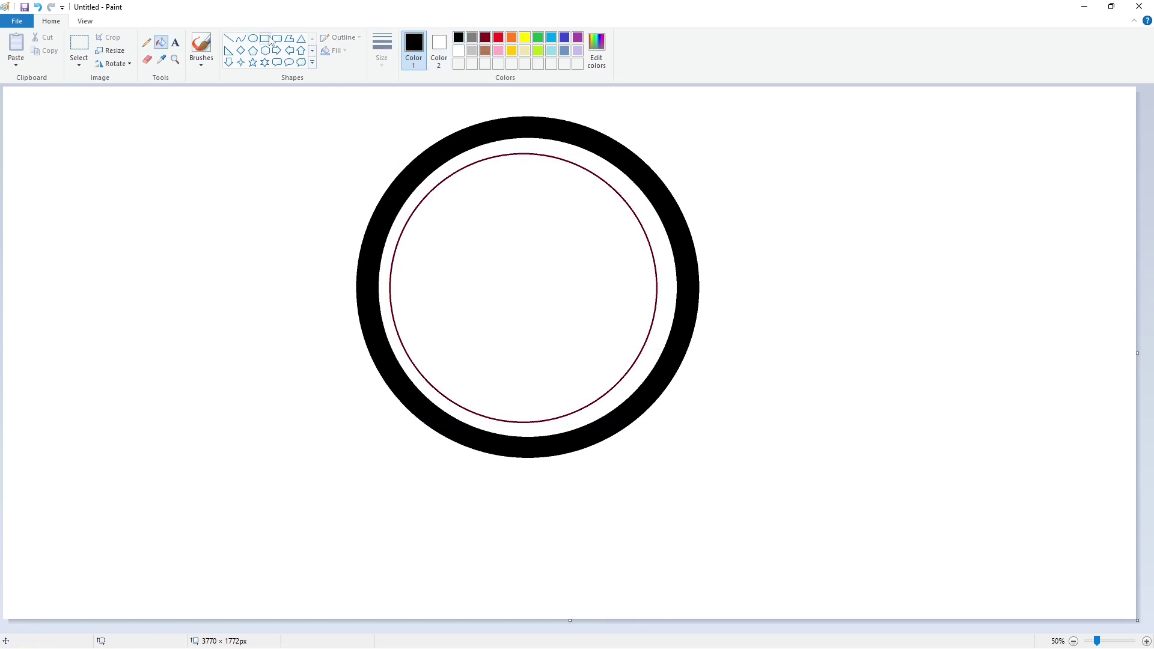
{"action": "left_click", "coordinate": [240, 39]}
{"action": "mouse_move", "coordinate": [430, 192]}
{"action": "left_mouse_down"}
{"action": "mouse_move", "coordinate": [485, 207]}
{"action": "mouse_move", "coordinate": [490, 176]}
{"action": "mouse_move", "coordinate": [481, 273]}
{"action": "left_mouse_up"}
{"action": "mouse_move", "coordinate": [480, 231]}
{"action": "left_mouse_down"}
{"action": "mouse_move", "coordinate": [472, 254]}
{"action": "mouse_move", "coordinate": [524, 303]}
{"action": "mouse_move", "coordinate": [496, 294]}
{"action": "mouse_move", "coordinate": [563, 330]}
{"action": "mouse_move", "coordinate": [553, 313]}
{"action": "left_mouse_up"}
{"action": "left_click", "coordinate": [559, 249]}
{"action": "left_click", "coordinate": [497, 294]}
{"action": "left_click", "coordinate": [544, 286]}
{"action": "left_click", "coordinate": [551, 312]}
{"action": "left_click", "coordinate": [554, 313]}
{"action": "left_click", "coordinate": [615, 333]}
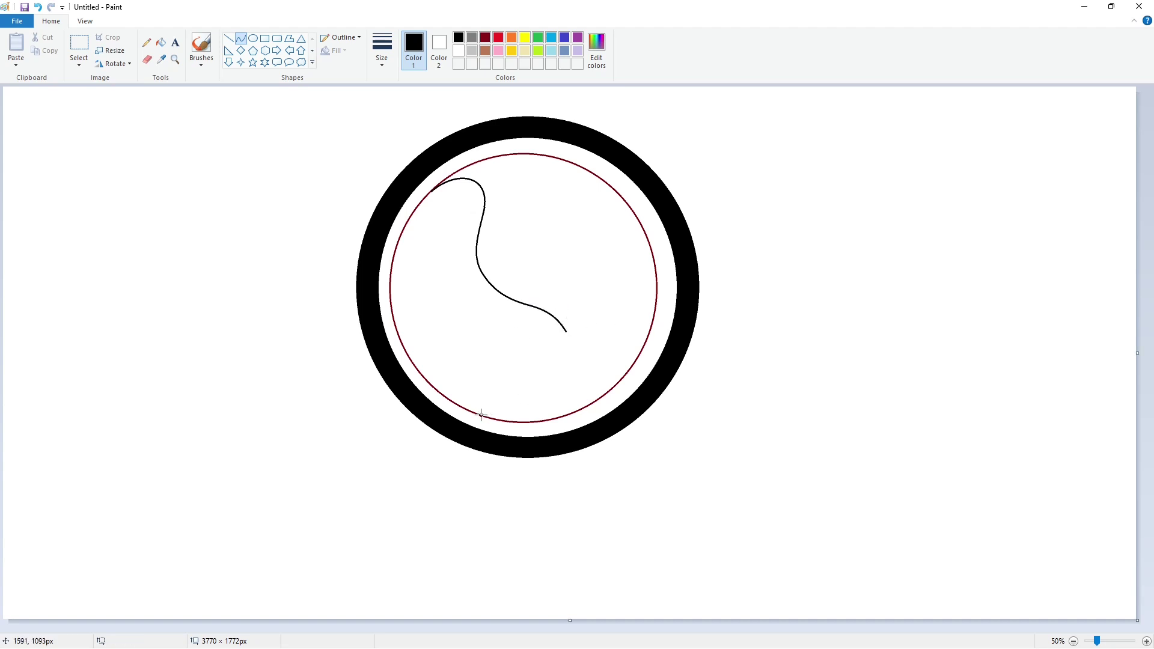
Step: Draw a short black curve from the guide circle's lower edge, bending up to the right inside it
{"action": "mouse_move", "coordinate": [481, 415]}
{"action": "left_mouse_down"}
{"action": "mouse_move", "coordinate": [548, 402]}
{"action": "mouse_move", "coordinate": [534, 417]}
{"action": "mouse_move", "coordinate": [549, 405]}
{"action": "left_mouse_up"}
{"action": "left_click", "coordinate": [505, 420]}
{"action": "key", "text": "ctrl+z"}
{"action": "left_click", "coordinate": [513, 421]}
{"action": "left_click", "coordinate": [534, 420]}
{"action": "left_click", "coordinate": [1076, 592]}
{"action": "left_click", "coordinate": [1146, 641]}
{"action": "left_click_drag", "start_coordinate": [525, 628], "coordinate": [725, 584]}
{"action": "scroll", "coordinate": [730, 580], "scroll_direction": "down", "scroll_amount": 1}
{"action": "left_click", "coordinate": [161, 43]}
{"action": "left_click", "coordinate": [459, 51]}
{"action": "left_click", "coordinate": [902, 272]}
{"action": "key", "text": "ctrl+z"}
{"action": "scroll", "coordinate": [906, 315], "scroll_direction": "up", "scroll_amount": 2}
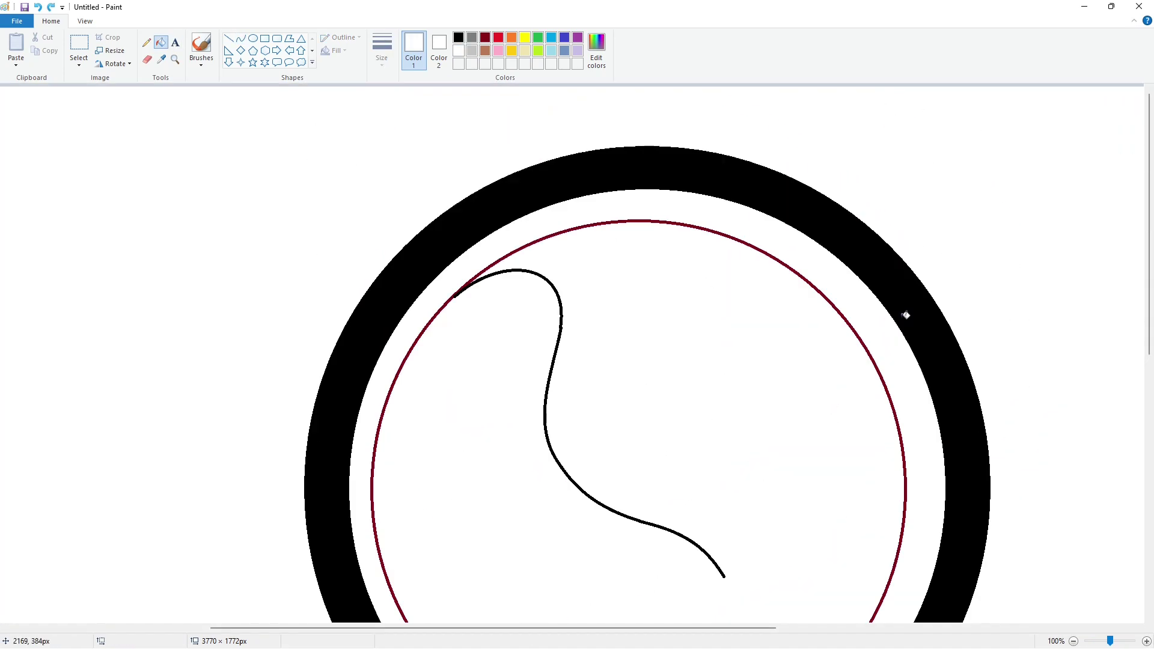
Step: Recolor the dark red guide circle's outline with lavender
{"action": "left_click", "coordinate": [577, 50]}
{"action": "left_click", "coordinate": [655, 220]}
{"action": "scroll", "coordinate": [660, 265], "scroll_direction": "down", "scroll_amount": 2}
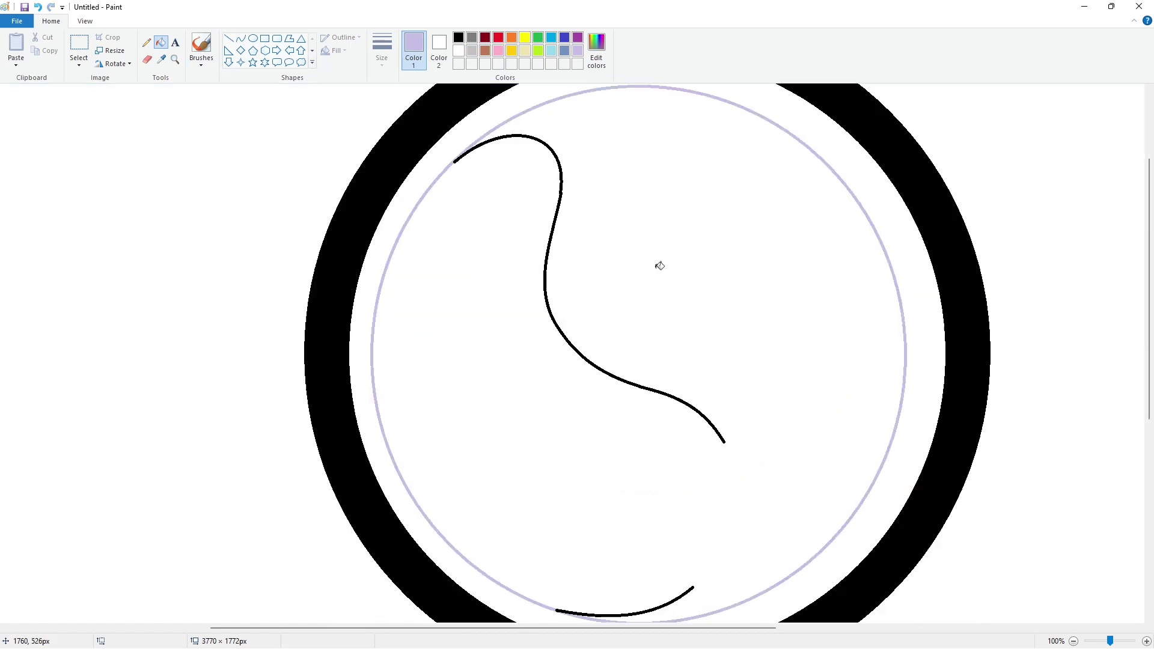
{"action": "scroll", "coordinate": [659, 266], "scroll_direction": "down", "scroll_amount": 2}
{"action": "scroll", "coordinate": [657, 260], "scroll_direction": "up", "scroll_amount": 2}
Step: Join the S-curve's upper end to the guide circle with a black line and recolor the guide's right-hand arc white
{"action": "left_click", "coordinate": [459, 37]}
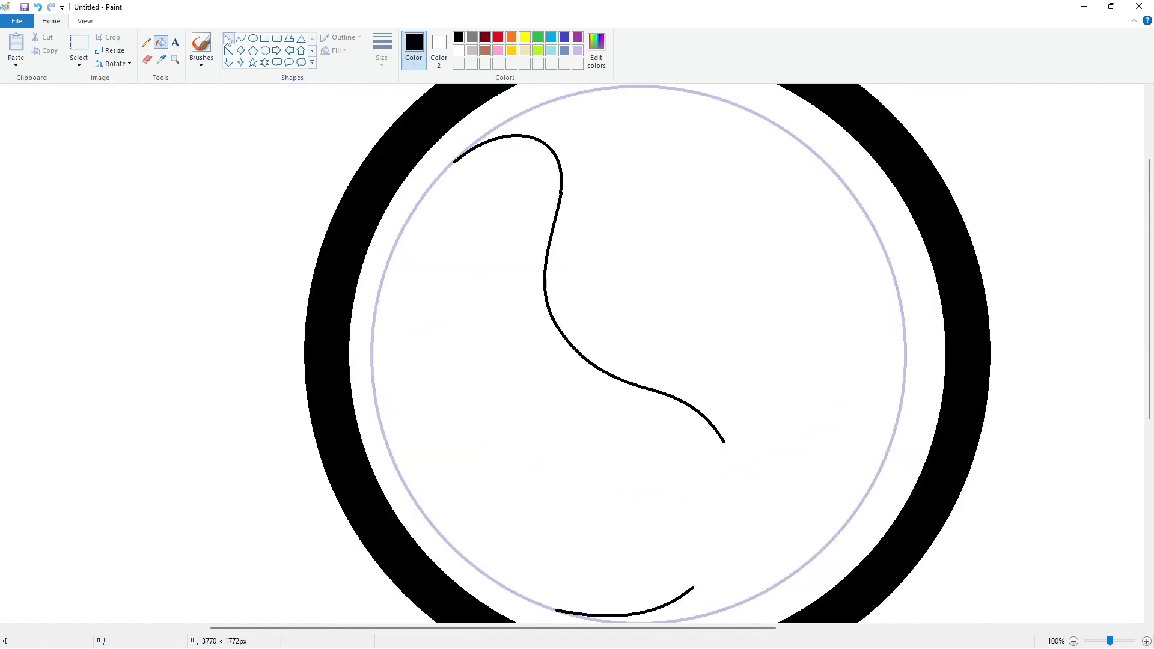
{"action": "left_click", "coordinate": [229, 37]}
{"action": "left_click", "coordinate": [160, 42]}
{"action": "left_click", "coordinate": [459, 50]}
{"action": "left_click", "coordinate": [551, 95]}
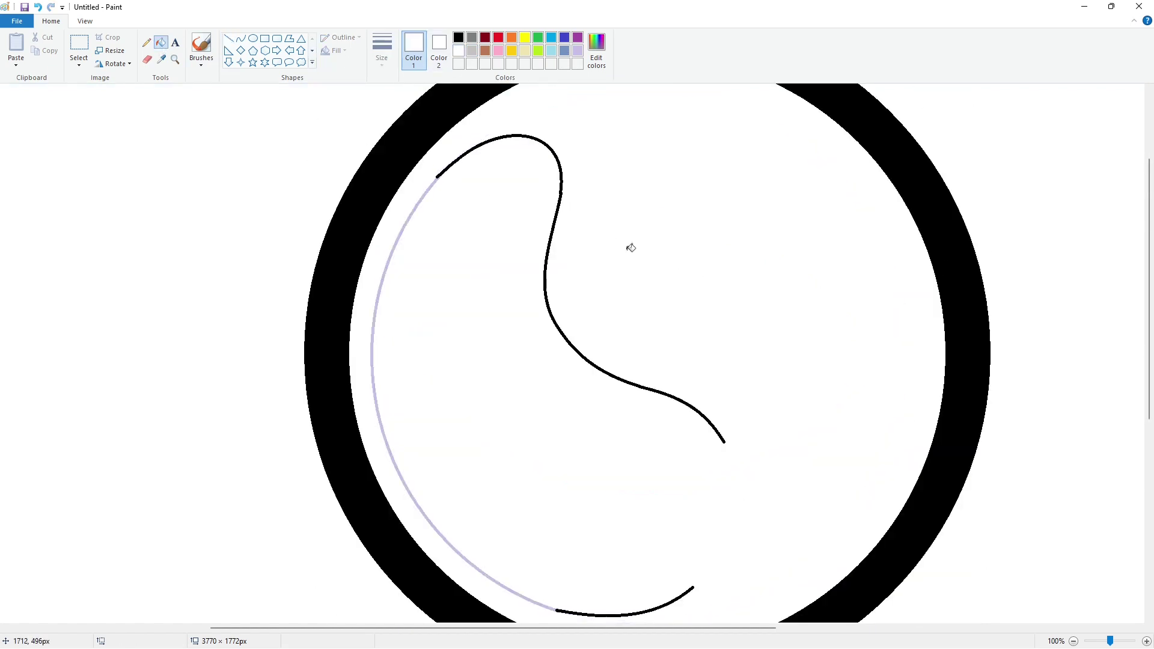
Step: Recolor the remaining left arc of the guide circle black
{"action": "left_click", "coordinate": [458, 37]}
{"action": "left_click", "coordinate": [437, 179]}
{"action": "scroll", "coordinate": [867, 384], "scroll_direction": "down", "scroll_amount": 2}
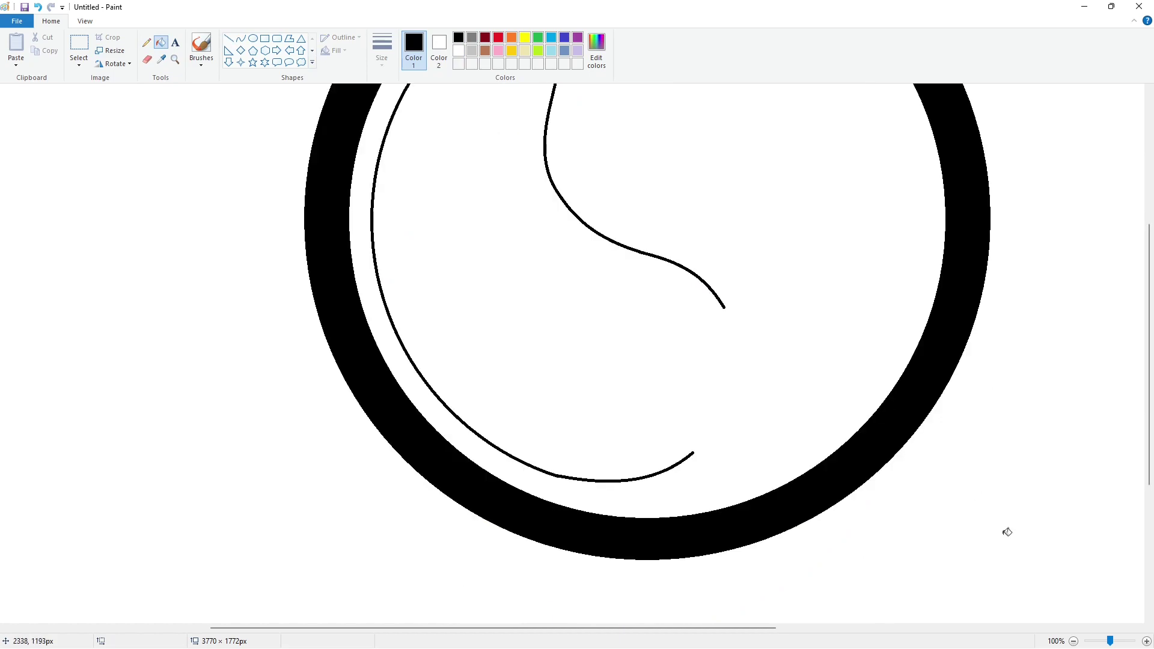
Step: Recolor the joined outline of the left swirl shape dark red
{"action": "left_click", "coordinate": [1146, 641]}
{"action": "left_click", "coordinate": [1073, 642]}
{"action": "left_click", "coordinate": [228, 38]}
{"action": "left_click", "coordinate": [458, 51]}
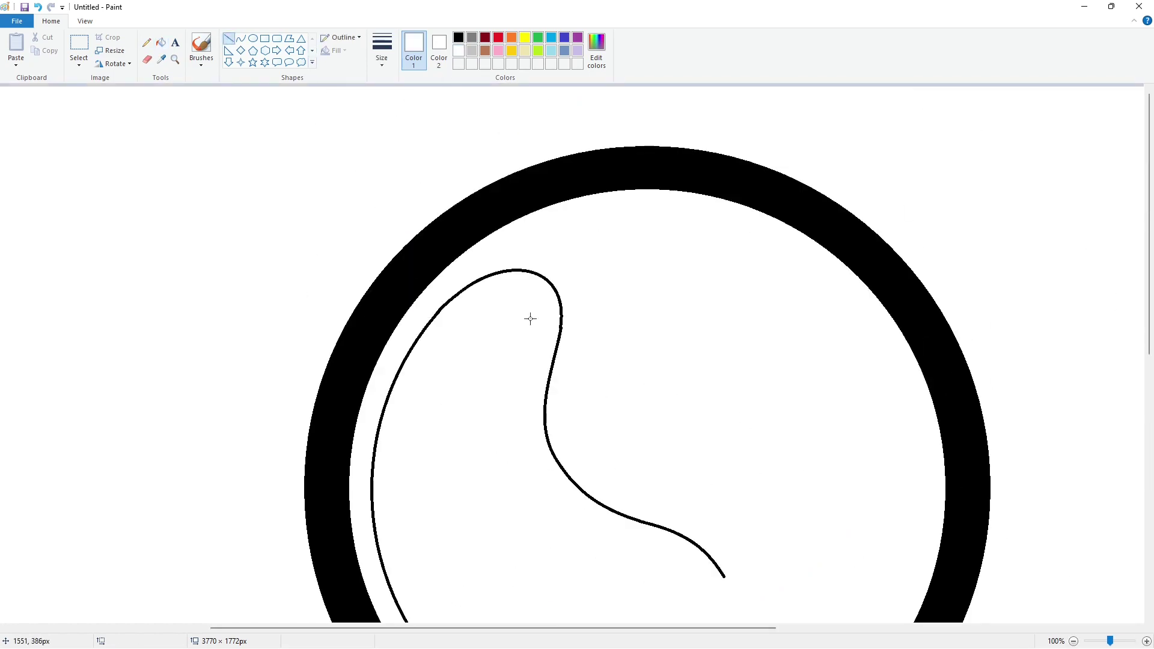
{"action": "left_click", "coordinate": [1073, 642]}
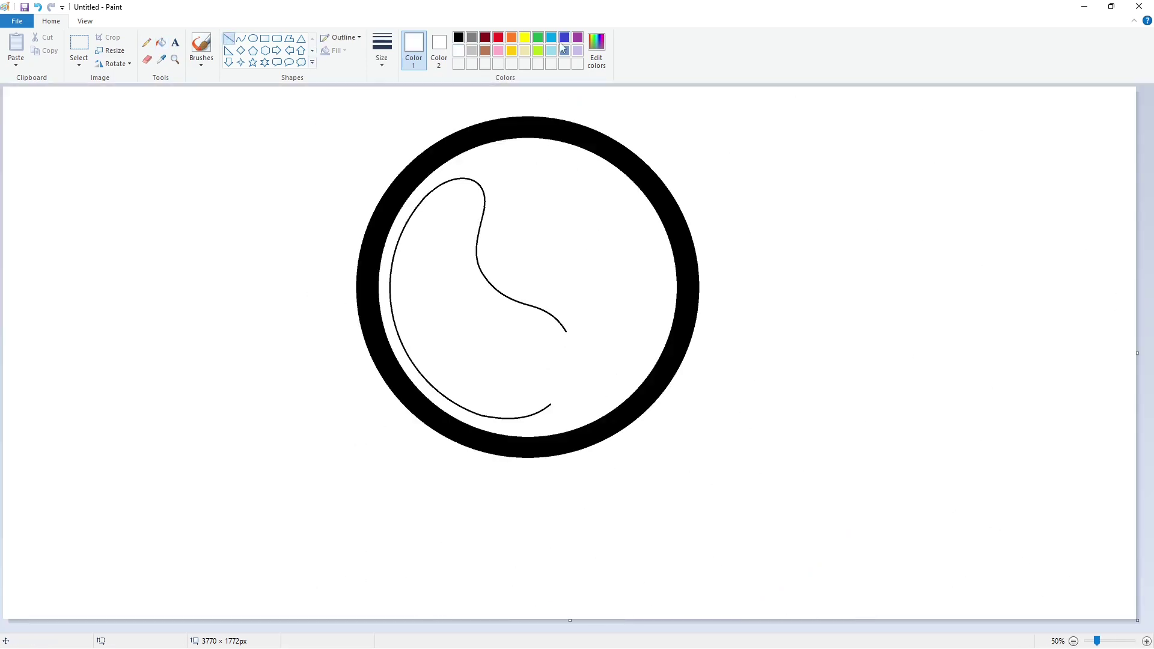
{"action": "left_click", "coordinate": [485, 38]}
{"action": "left_click", "coordinate": [161, 42]}
{"action": "left_click", "coordinate": [493, 280]}
Step: Draw a black curve about 157 × 213 px that touches the open right end of the dark red S-curve
{"action": "left_click", "coordinate": [458, 38]}
{"action": "left_click", "coordinate": [241, 38]}
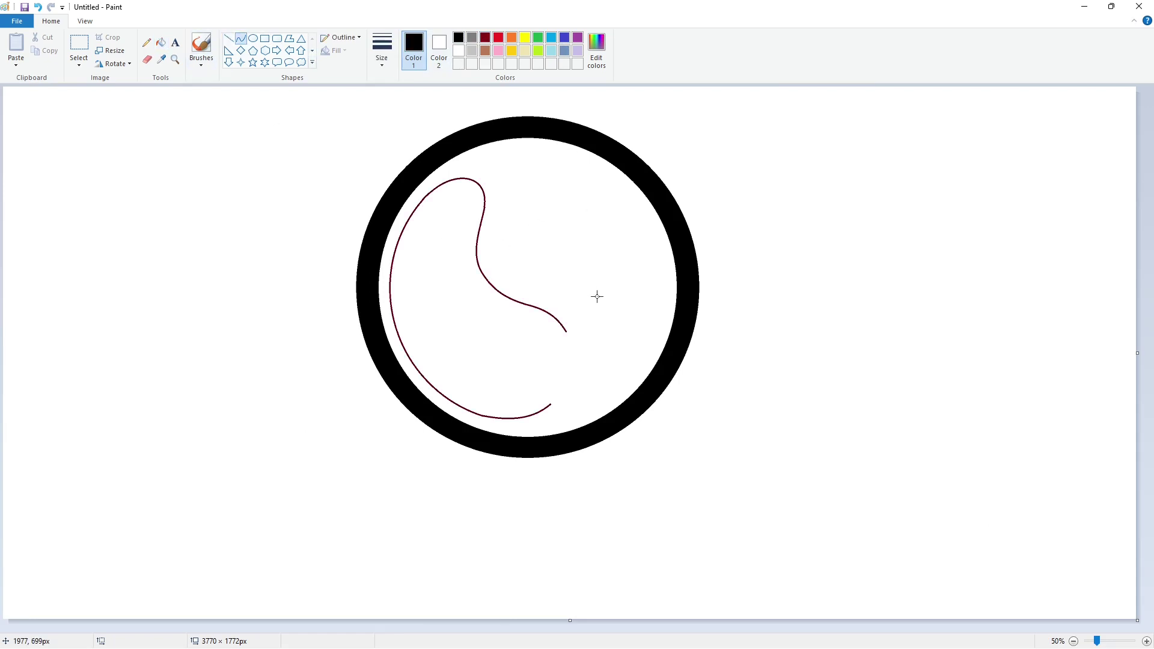
{"action": "left_click_drag", "start_coordinate": [587, 285], "coordinate": [548, 337]}
{"action": "left_click", "coordinate": [592, 305]}
{"action": "left_click", "coordinate": [574, 332]}
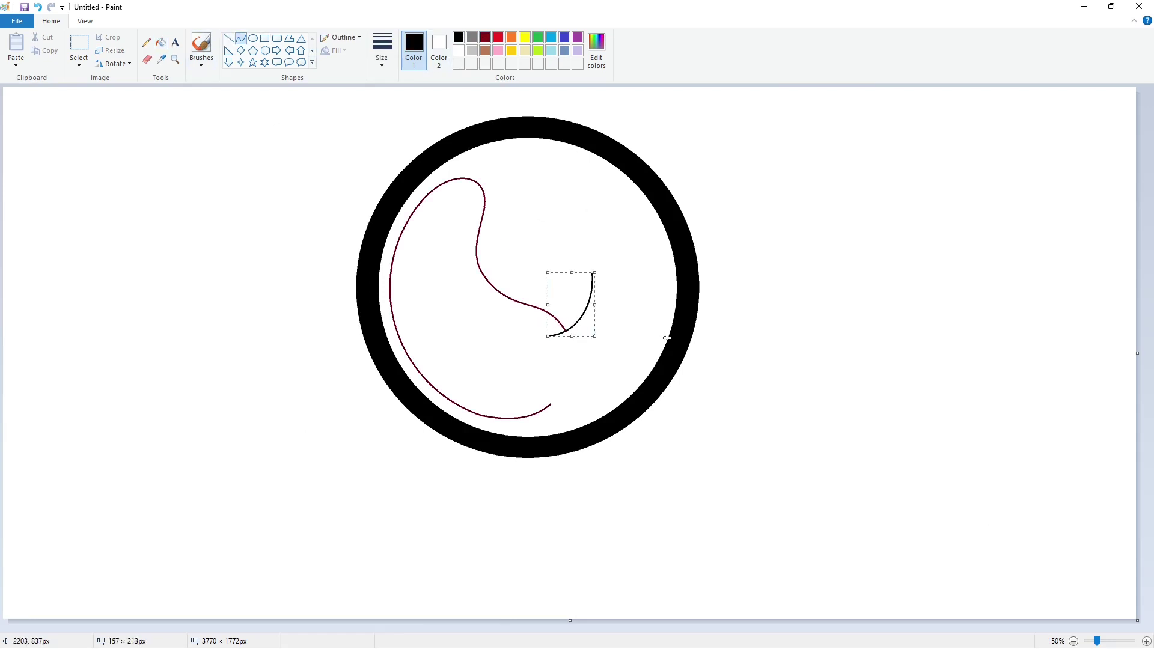
{"action": "left_click", "coordinate": [664, 336]}
Step: Add a short rounded black curve as a cap at the upper end of the new curve
{"action": "left_click_drag", "start_coordinate": [593, 271], "coordinate": [625, 259]}
{"action": "left_click", "coordinate": [594, 251]}
{"action": "left_click", "coordinate": [608, 248]}
{"action": "left_click", "coordinate": [670, 276]}
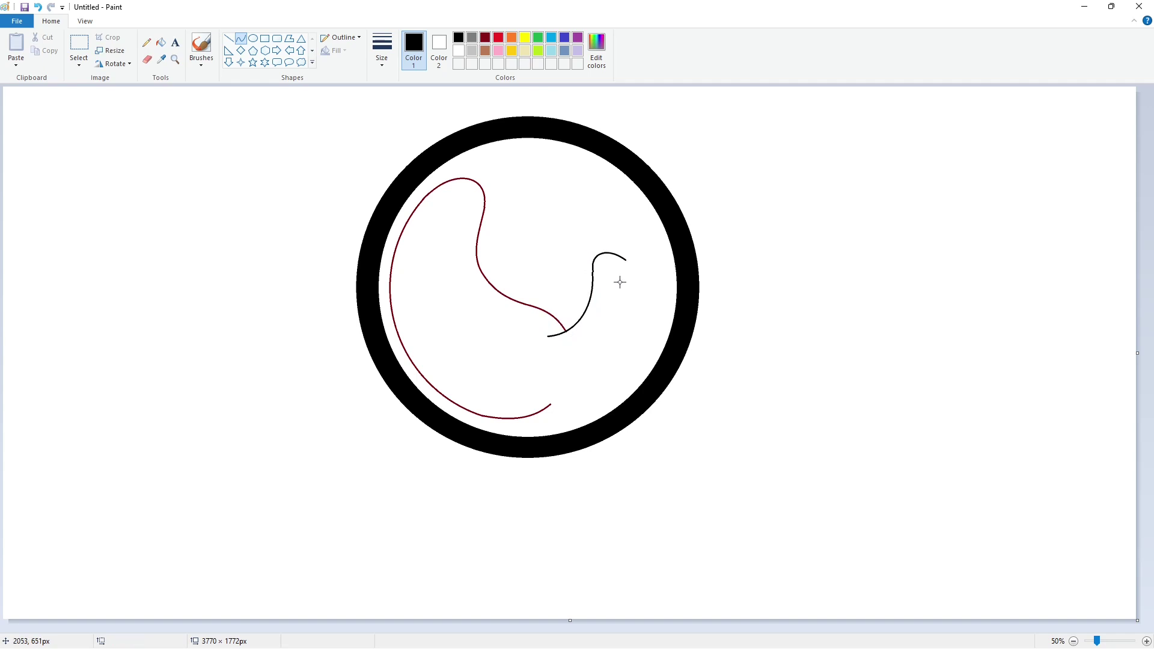
{"action": "left_click_drag", "start_coordinate": [610, 261], "coordinate": [562, 407]}
{"action": "left_click", "coordinate": [589, 251]}
{"action": "left_click", "coordinate": [607, 245]}
{"action": "left_click_drag", "start_coordinate": [612, 317], "coordinate": [675, 394]}
{"action": "key", "text": "ctrl+z"}
Step: Draw a black curve bulging right from the end of the rounded cap down toward the ring's lower right
{"action": "left_click_drag", "start_coordinate": [624, 261], "coordinate": [627, 379]}
{"action": "left_click_drag", "start_coordinate": [624, 296], "coordinate": [652, 281]}
{"action": "left_click_drag", "start_coordinate": [653, 318], "coordinate": [667, 334]}
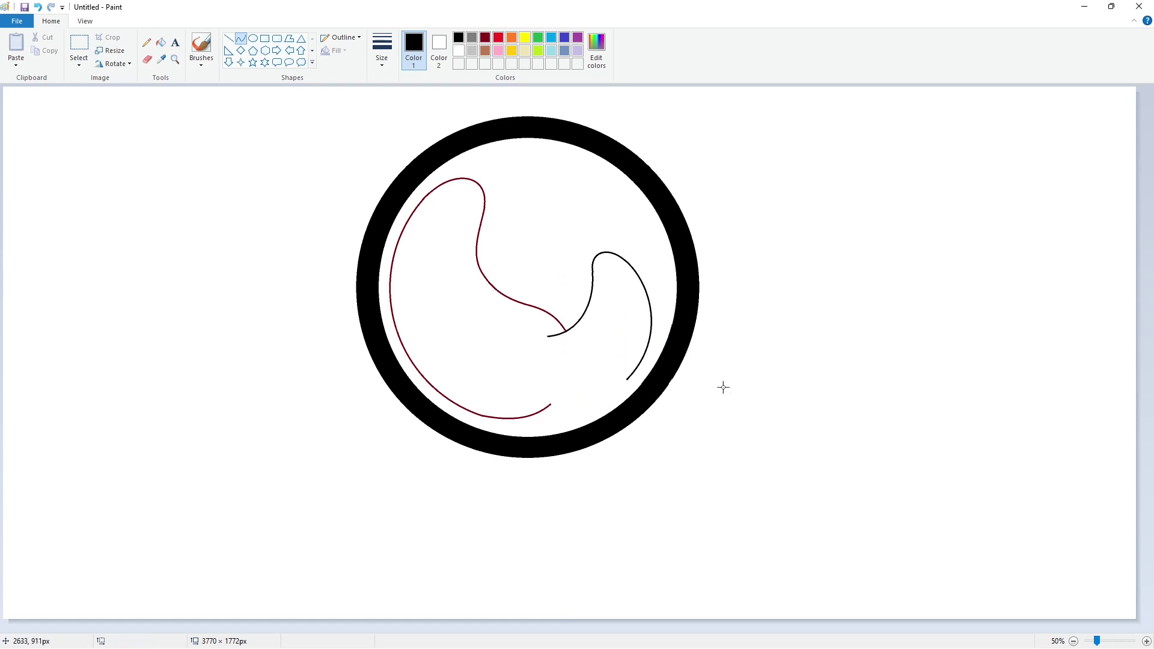
{"action": "left_click", "coordinate": [724, 386]}
Step: Draw black curves along the bottom and the left end to close the outline of the smaller swirl shape
{"action": "left_click_drag", "start_coordinate": [626, 380], "coordinate": [517, 381]}
{"action": "left_click_drag", "start_coordinate": [577, 385], "coordinate": [594, 415]}
{"action": "left_click_drag", "start_coordinate": [527, 416], "coordinate": [538, 416]}
{"action": "left_click", "coordinate": [733, 413]}
{"action": "mouse_move", "coordinate": [523, 373]}
{"action": "left_mouse_down"}
{"action": "mouse_move", "coordinate": [548, 336]}
{"action": "mouse_move", "coordinate": [505, 360]}
{"action": "left_mouse_up"}
{"action": "left_click_drag", "start_coordinate": [512, 339], "coordinate": [515, 338]}
{"action": "left_click", "coordinate": [684, 360]}
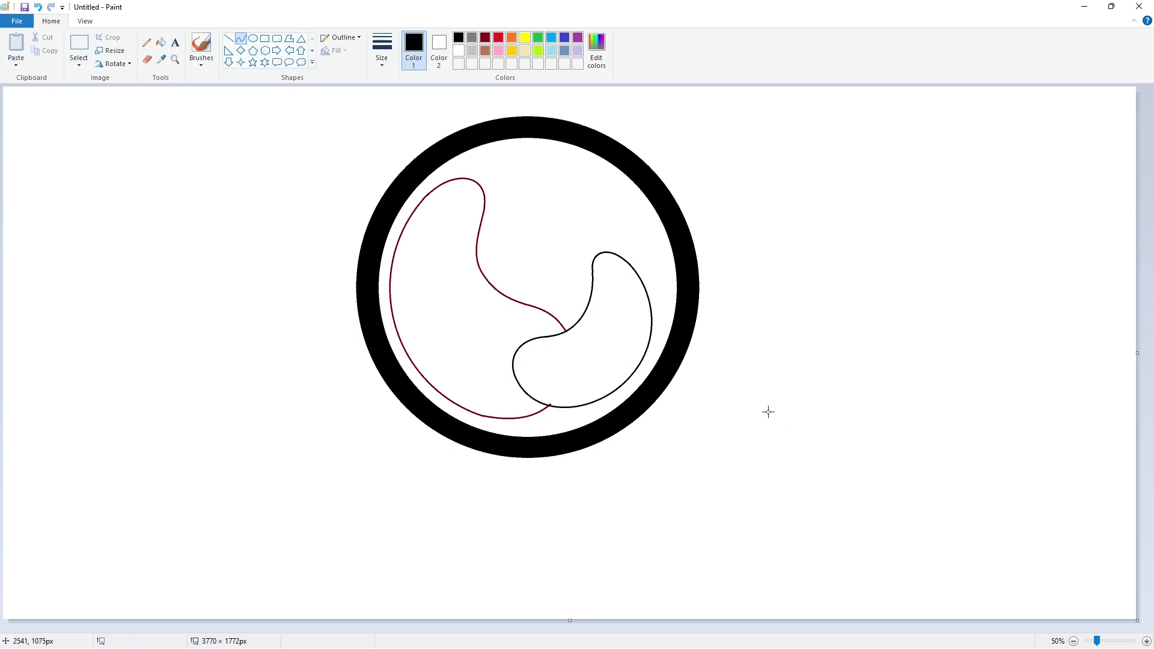
Step: Fill the smaller swirl shape with black and the larger left one with dark red
{"action": "left_click", "coordinate": [1146, 641]}
{"action": "scroll", "coordinate": [487, 548], "scroll_direction": "down", "scroll_amount": 3}
{"action": "left_click_drag", "start_coordinate": [474, 628], "coordinate": [799, 628]}
{"action": "left_click", "coordinate": [161, 42]}
{"action": "left_click", "coordinate": [511, 481]}
{"action": "left_click", "coordinate": [485, 38]}
{"action": "left_click", "coordinate": [260, 344]}
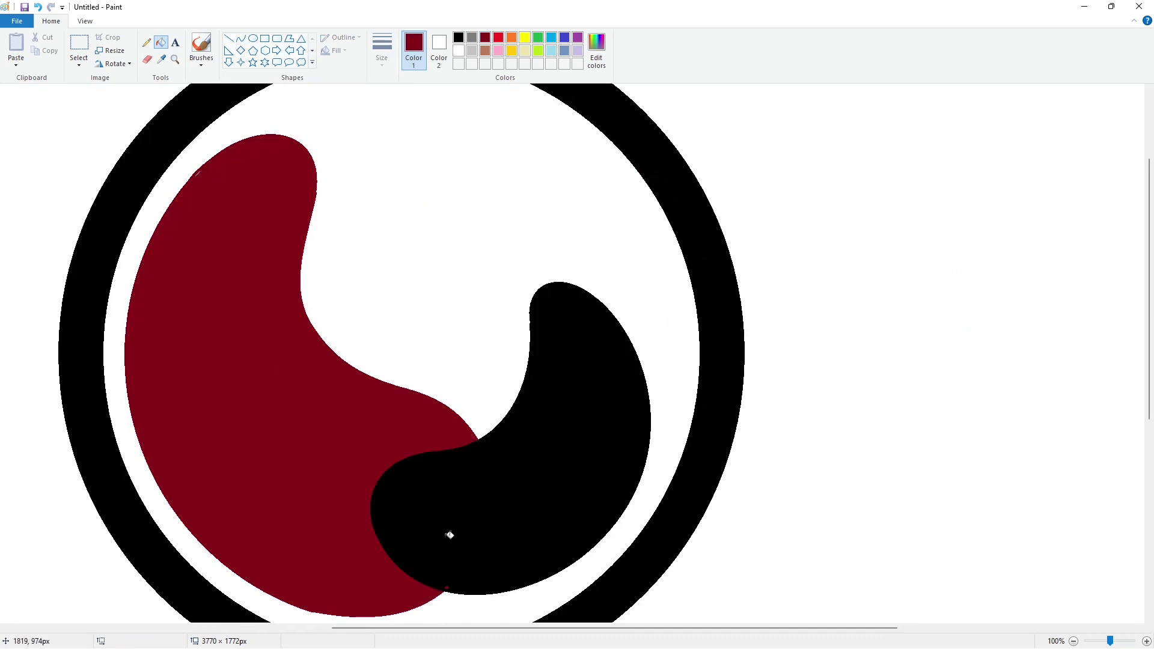
Step: Touch up the speckled upper-left edge of the dark red shape with the Pencil in dark red
{"action": "left_click", "coordinate": [459, 37]}
{"action": "left_click", "coordinate": [146, 42]}
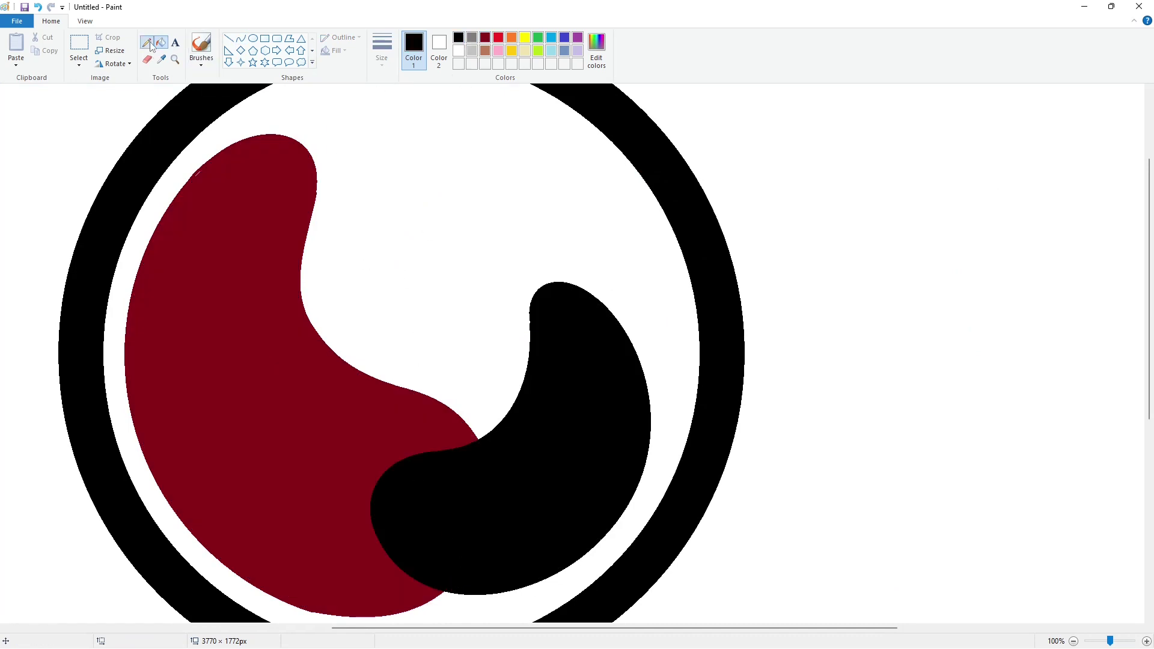
{"action": "left_click", "coordinate": [485, 38]}
{"action": "left_click", "coordinate": [381, 50]}
{"action": "left_click", "coordinate": [404, 156]}
{"action": "left_click", "coordinate": [201, 173]}
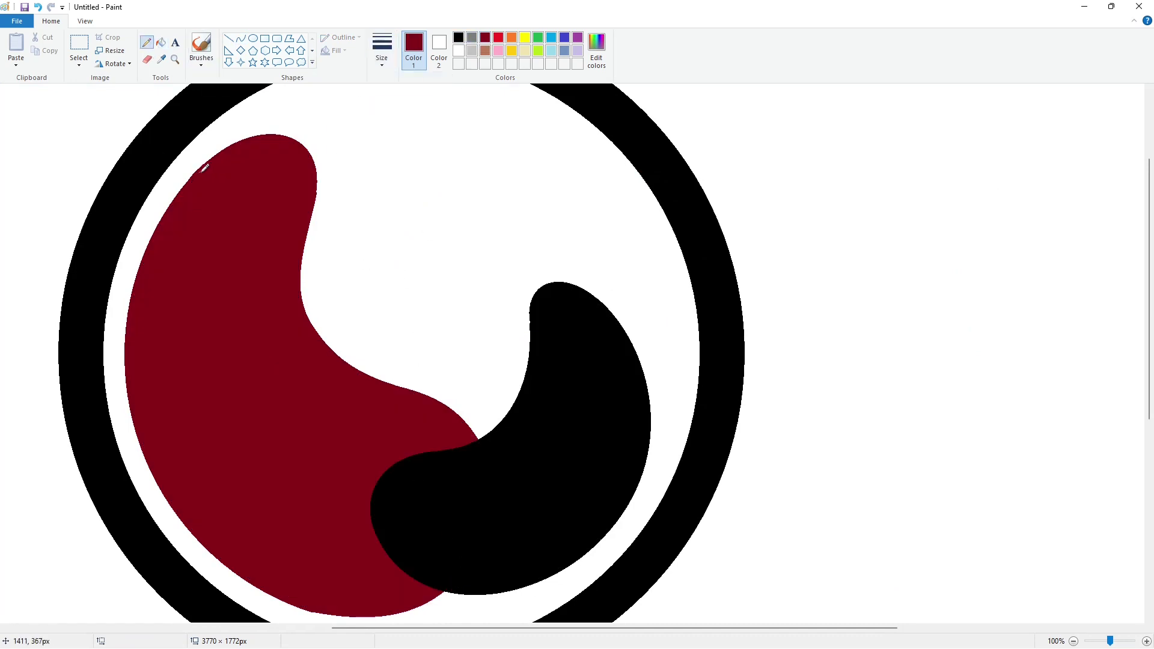
Step: Smooth the dark red shape's bottom edge with a white line about 71 × 19 px
{"action": "scroll", "coordinate": [255, 269], "scroll_direction": "down", "scroll_amount": 2}
{"action": "left_click", "coordinate": [229, 38]}
{"action": "left_click", "coordinate": [459, 52]}
{"action": "left_click_drag", "start_coordinate": [295, 474], "coordinate": [329, 481]}
{"action": "left_click", "coordinate": [409, 472]}
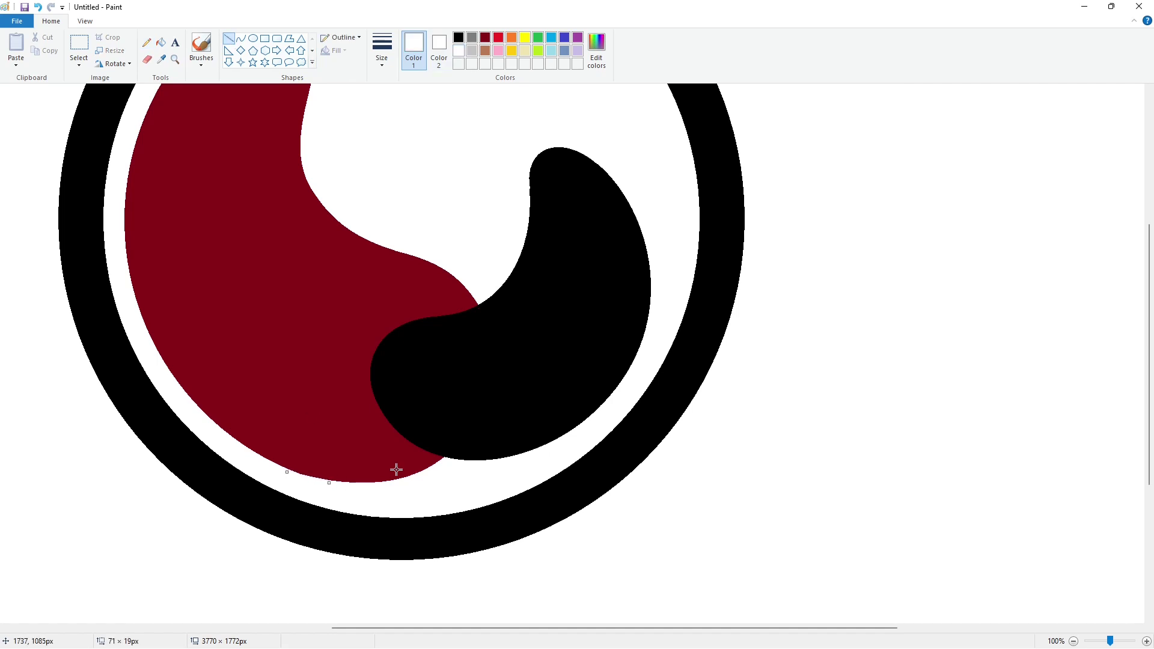
Step: Trim the bump on the dark red shape's upper-left edge with a short white line
{"action": "scroll", "coordinate": [454, 479], "scroll_direction": "up", "scroll_amount": 6}
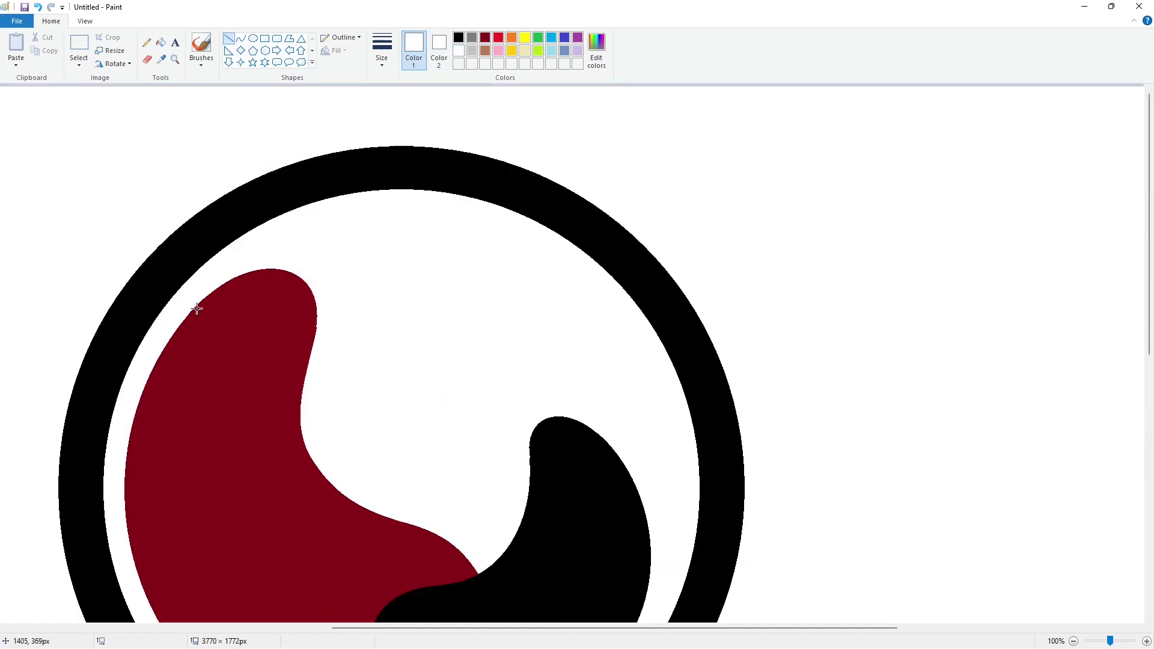
{"action": "mouse_move", "coordinate": [197, 308]}
{"action": "left_mouse_down"}
{"action": "mouse_move", "coordinate": [219, 290]}
{"action": "mouse_move", "coordinate": [208, 287]}
{"action": "left_mouse_up"}
{"action": "left_click", "coordinate": [264, 321]}
{"action": "left_click", "coordinate": [236, 328]}
Step: Smooth the right edge of the dark red shape's upper lobe with a white line about 9 × 43 px
{"action": "scroll", "coordinate": [444, 407], "scroll_direction": "down", "scroll_amount": 3}
{"action": "left_click_drag", "start_coordinate": [317, 190], "coordinate": [313, 208]}
{"action": "left_click", "coordinate": [362, 262]}
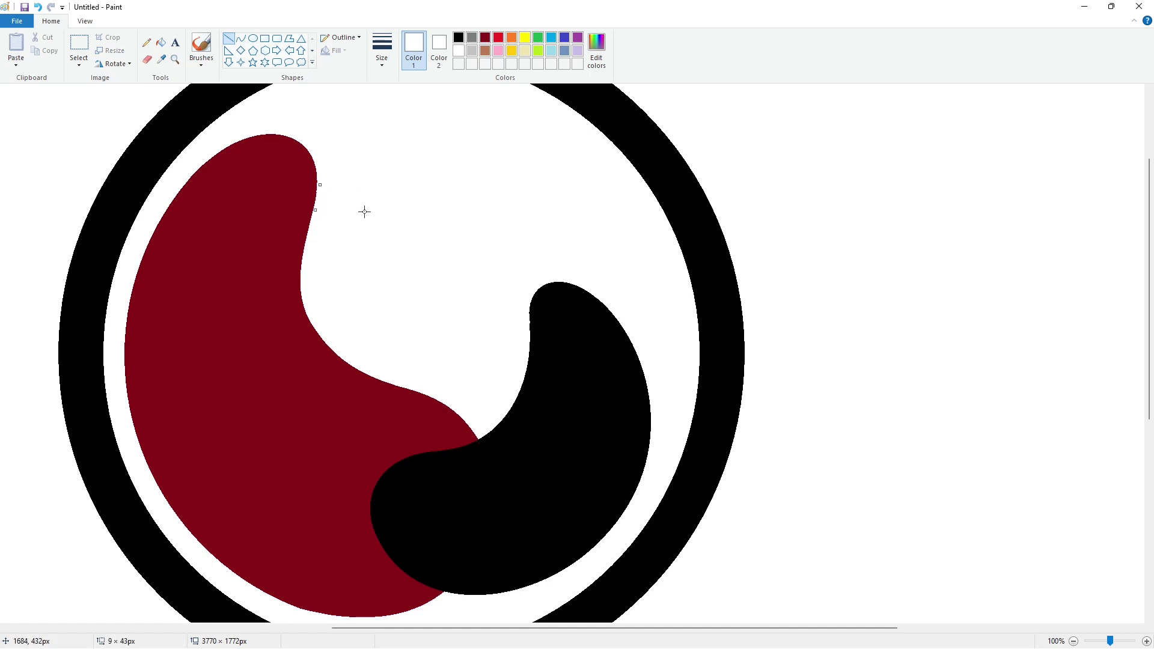
{"action": "left_click", "coordinate": [502, 379]}
Step: Fill the dark red swirl shape with lavender
{"action": "scroll", "coordinate": [460, 291], "scroll_direction": "down", "scroll_amount": 3}
{"action": "left_click", "coordinate": [577, 51]}
{"action": "left_click", "coordinate": [160, 42]}
{"action": "left_click", "coordinate": [441, 358]}
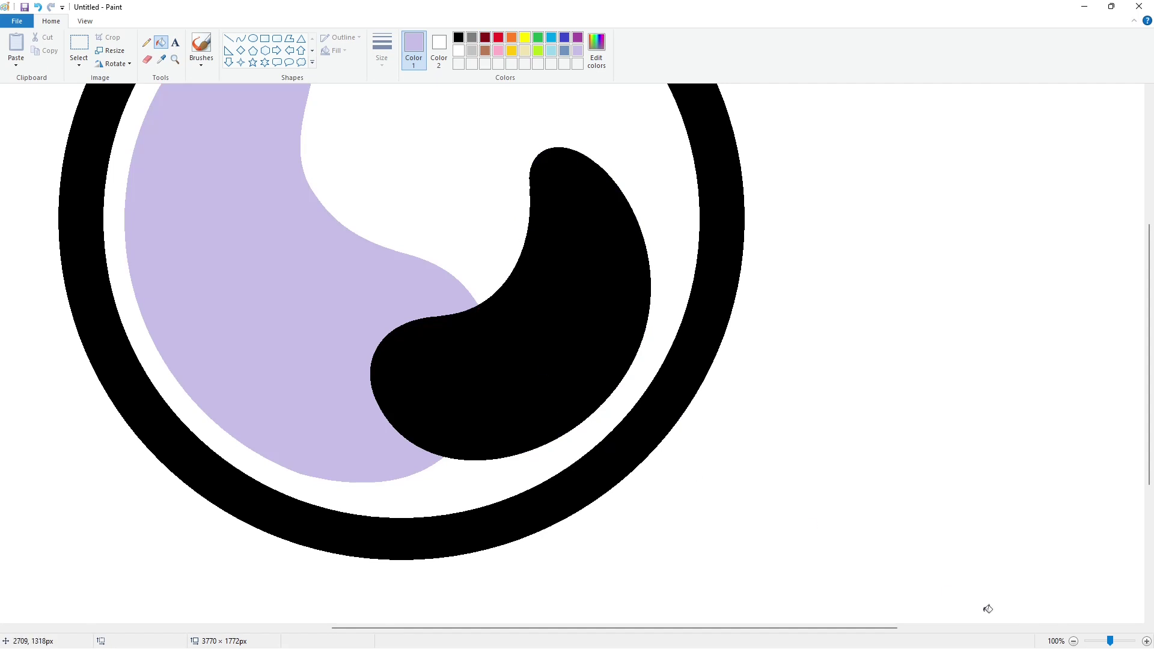
Step: Draw a rectangle about 1521 × 211 px below the ring emblem and fill it with lavender
{"action": "scroll", "coordinate": [814, 491], "scroll_direction": "down", "scroll_amount": 1, "text": "ctrl"}
{"action": "left_click", "coordinate": [265, 38]}
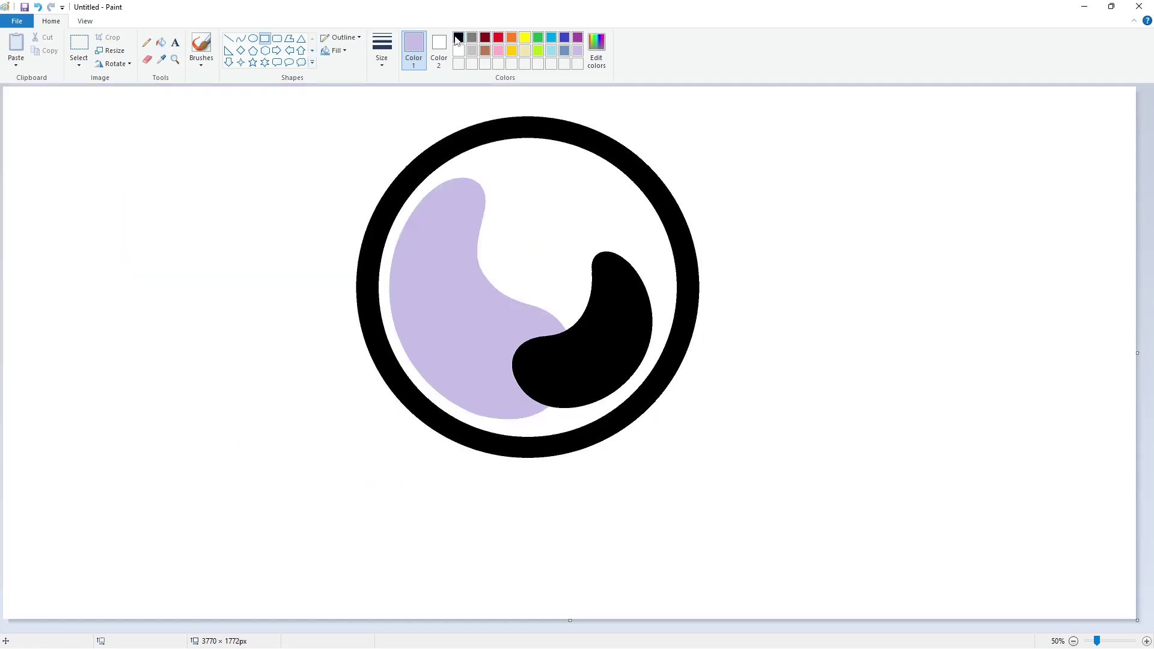
{"action": "left_click", "coordinate": [458, 37]}
{"action": "left_click_drag", "start_coordinate": [332, 515], "coordinate": [789, 579]}
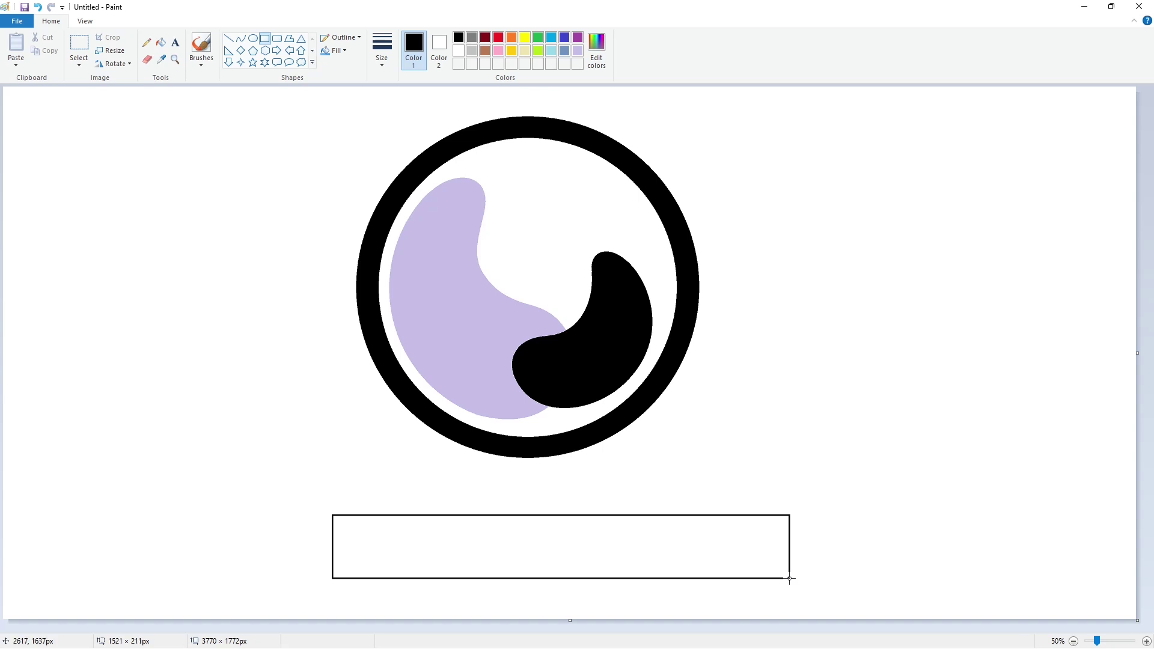
{"action": "left_click", "coordinate": [161, 42]}
{"action": "left_click", "coordinate": [391, 529]}
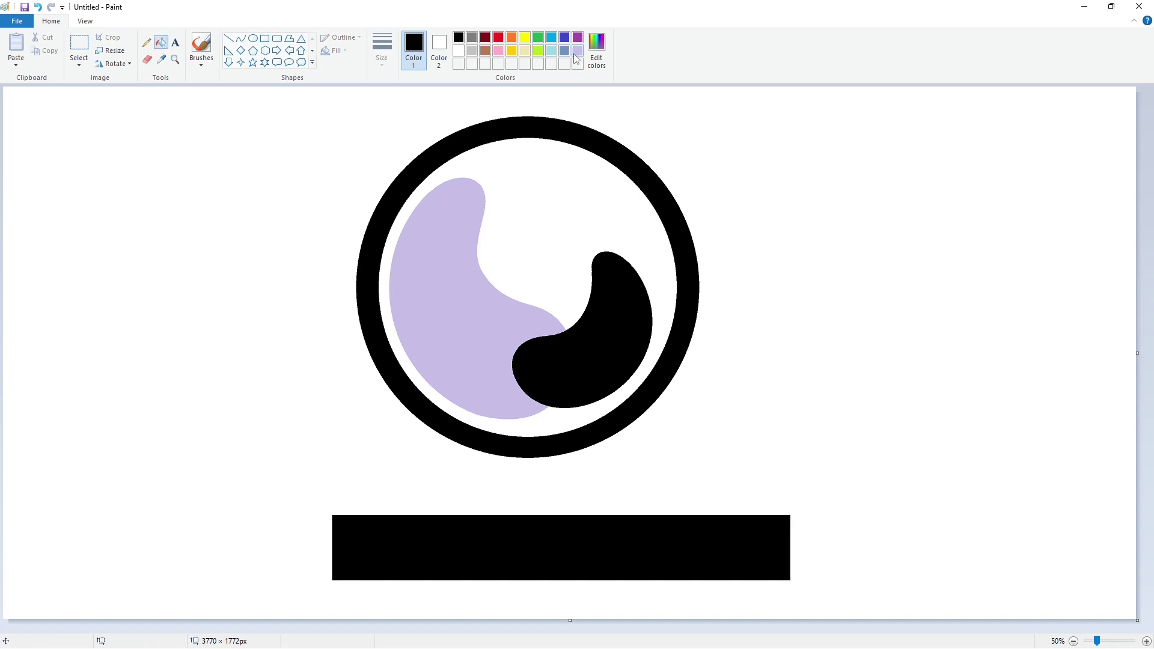
{"action": "left_click", "coordinate": [577, 50]}
{"action": "left_click", "coordinate": [489, 526]}
Step: Draw the right stem and curved base of a letter u in black lines and curves at the lavender rectangle's left end
{"action": "left_click", "coordinate": [229, 38]}
{"action": "left_click", "coordinate": [458, 39]}
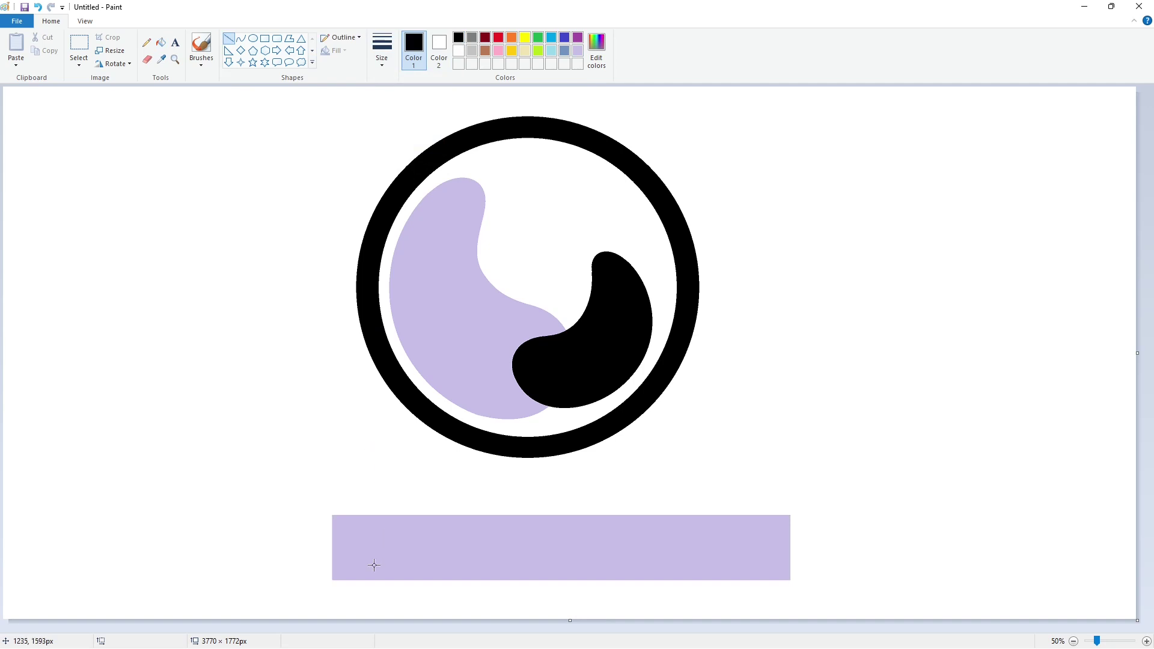
{"action": "left_click_drag", "start_coordinate": [377, 511], "coordinate": [377, 574]}
{"action": "key", "text": "ctrl+z"}
{"action": "left_click", "coordinate": [406, 528]}
{"action": "mouse_move", "coordinate": [362, 505]}
{"action": "left_mouse_down"}
{"action": "mouse_move", "coordinate": [362, 570]}
{"action": "mouse_move", "coordinate": [333, 558]}
{"action": "mouse_move", "coordinate": [353, 582]}
{"action": "mouse_move", "coordinate": [330, 576]}
{"action": "left_mouse_up"}
{"action": "left_click", "coordinate": [240, 40]}
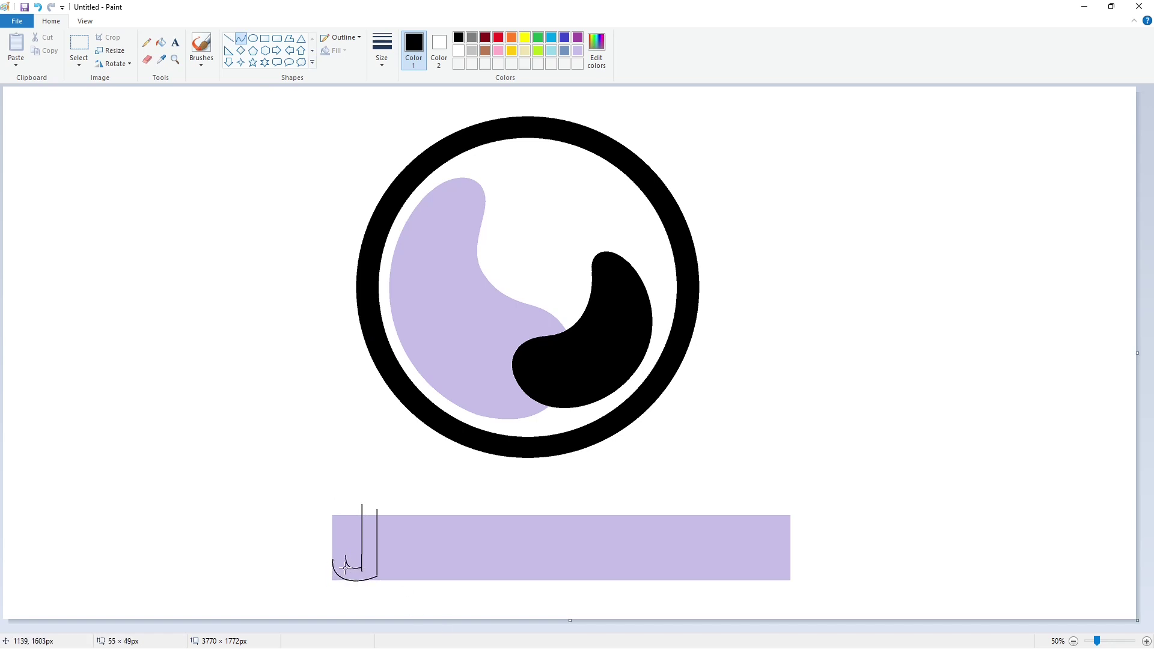
{"action": "left_click", "coordinate": [346, 569]}
{"action": "left_click", "coordinate": [443, 567]}
Step: Draw a vertical black line up from the inner curve to form the inner edge of the letter's left stem
{"action": "left_click", "coordinate": [1146, 641]}
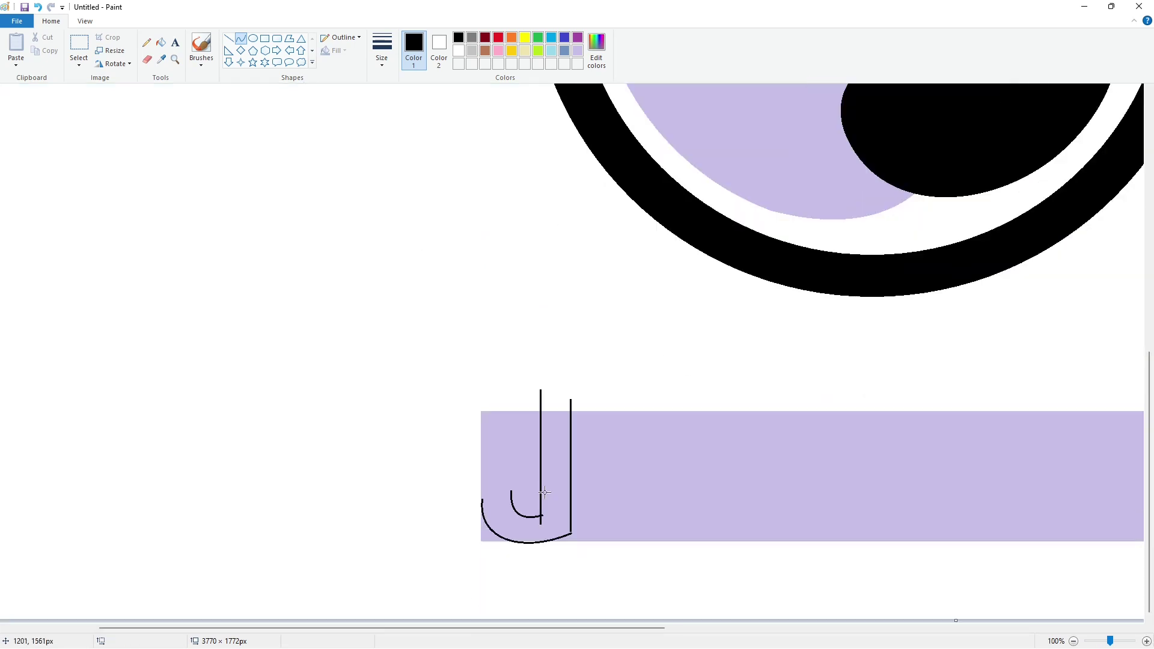
{"action": "left_click", "coordinate": [229, 38]}
{"action": "left_click_drag", "start_coordinate": [511, 503], "coordinate": [510, 382]}
{"action": "left_click", "coordinate": [582, 383]}
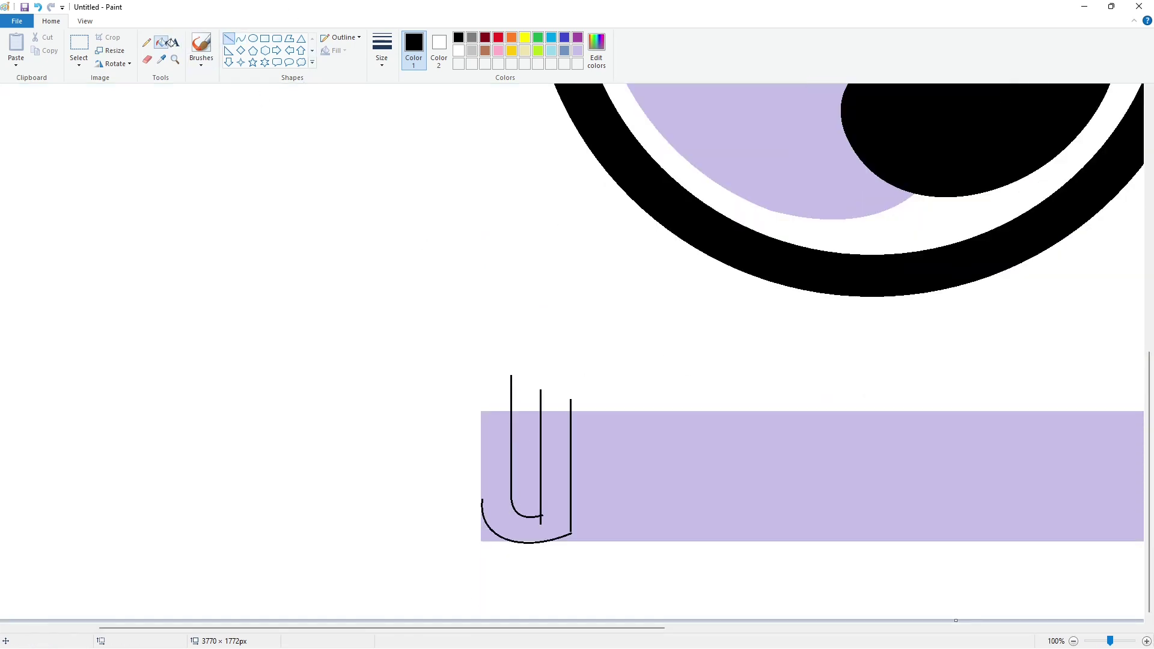
{"action": "left_click", "coordinate": [162, 42]}
{"action": "left_click", "coordinate": [495, 445]}
{"action": "key", "text": "ctrl+z"}
Step: Close the gap at the foot of the letter's right stem with a 1 × 27 px black line and fill the letter black
{"action": "left_click", "coordinate": [228, 38]}
{"action": "left_click_drag", "start_coordinate": [568, 533], "coordinate": [568, 518]}
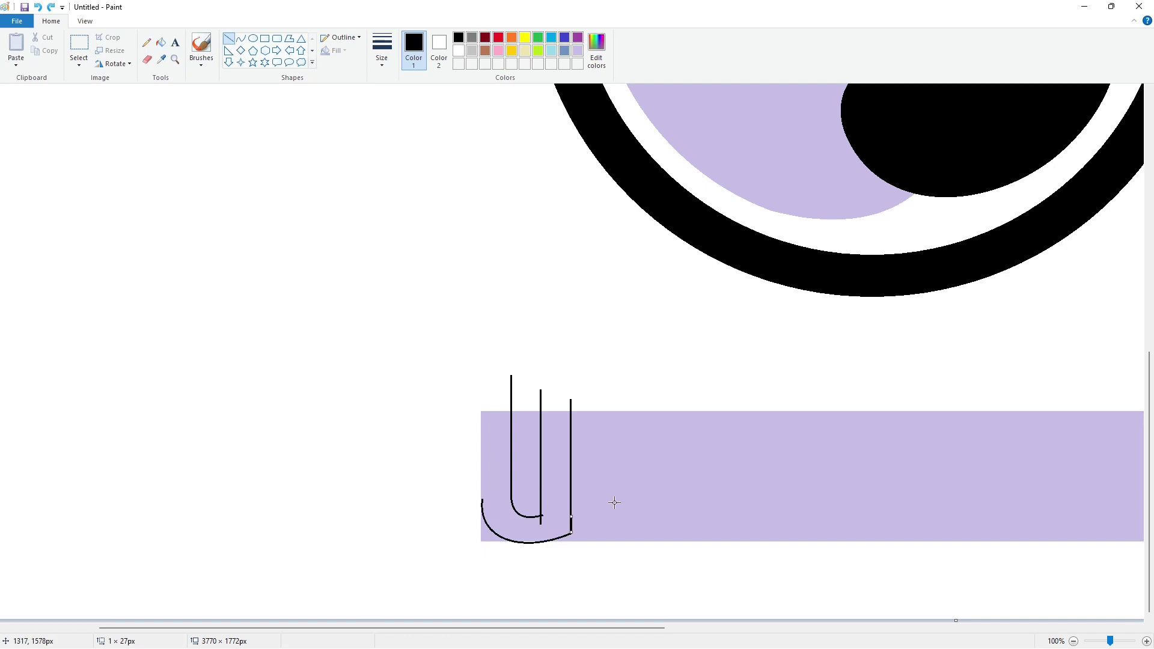
{"action": "left_click", "coordinate": [160, 42]}
{"action": "left_click", "coordinate": [496, 468]}
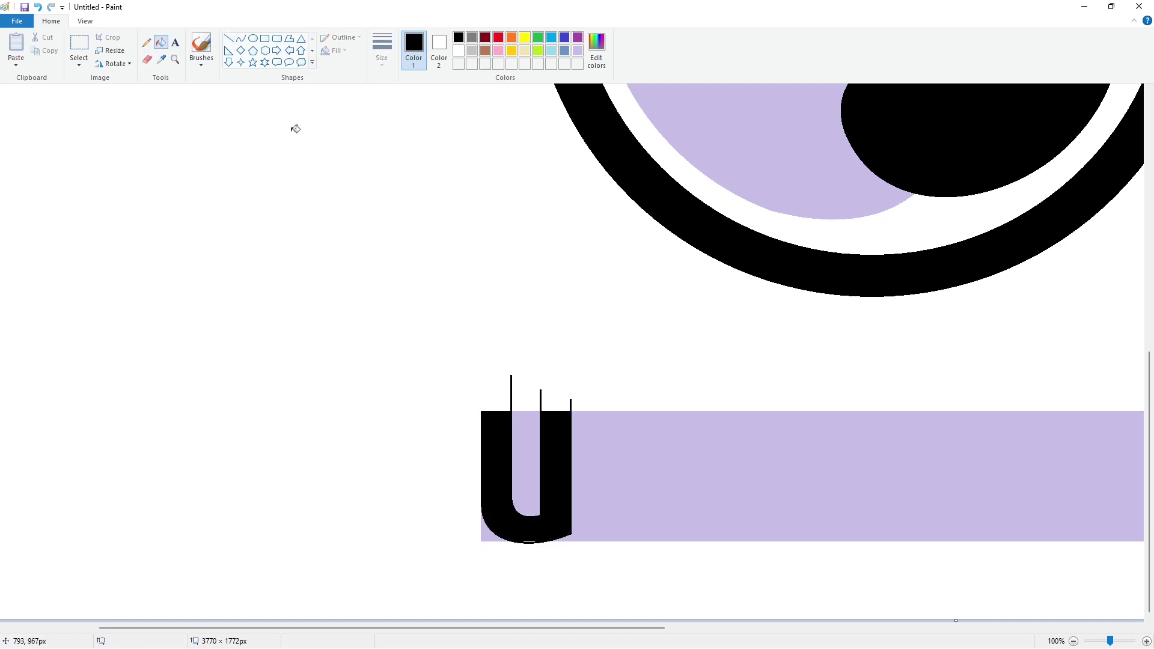
Step: Trim the line ends above the u with a horizontal white line and fill the lavender around and inside the letter white
{"action": "left_click", "coordinate": [146, 42]}
{"action": "left_click", "coordinate": [228, 38]}
{"action": "left_click", "coordinate": [459, 50]}
{"action": "left_click", "coordinate": [382, 58]}
{"action": "left_click", "coordinate": [404, 133]}
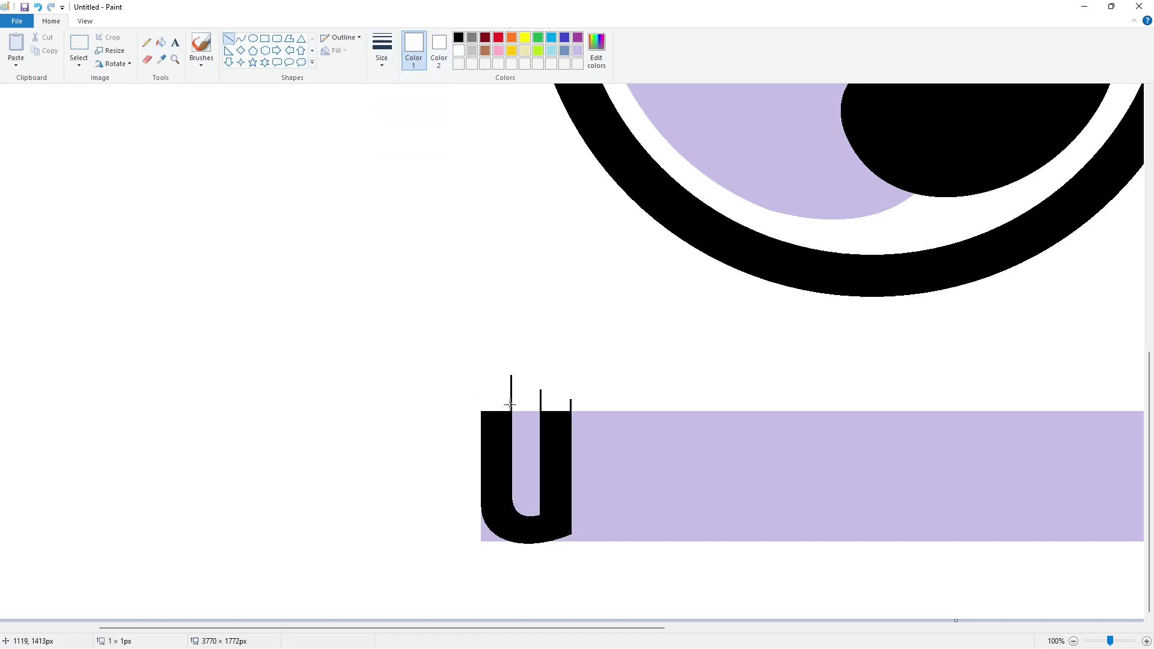
{"action": "left_click_drag", "start_coordinate": [496, 406], "coordinate": [575, 405]}
{"action": "left_click", "coordinate": [161, 42]}
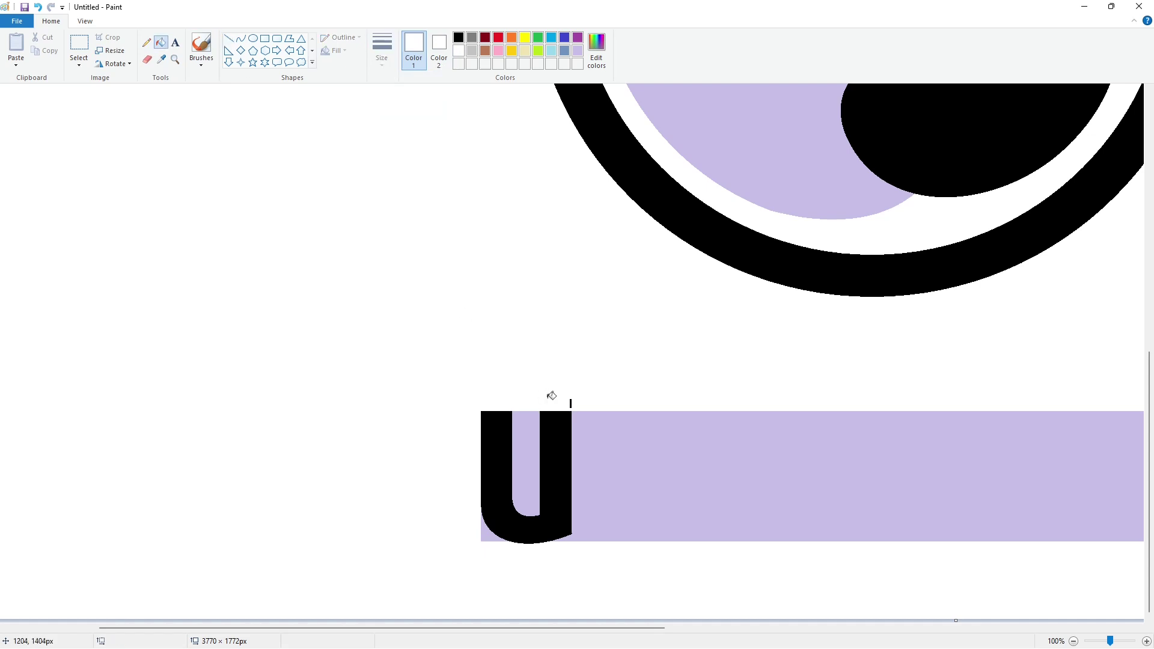
{"action": "left_click", "coordinate": [488, 536]}
{"action": "left_click", "coordinate": [523, 480]}
Step: Copy the u, place a spare copy in the blank area left of the emblem and fill its lavender remnant white
{"action": "left_click", "coordinate": [79, 47]}
{"action": "left_click_drag", "start_coordinate": [371, 326], "coordinate": [623, 595]}
{"action": "key", "text": "ctrl+c"}
{"action": "key", "text": "ctrl+v"}
{"action": "left_click", "coordinate": [161, 42]}
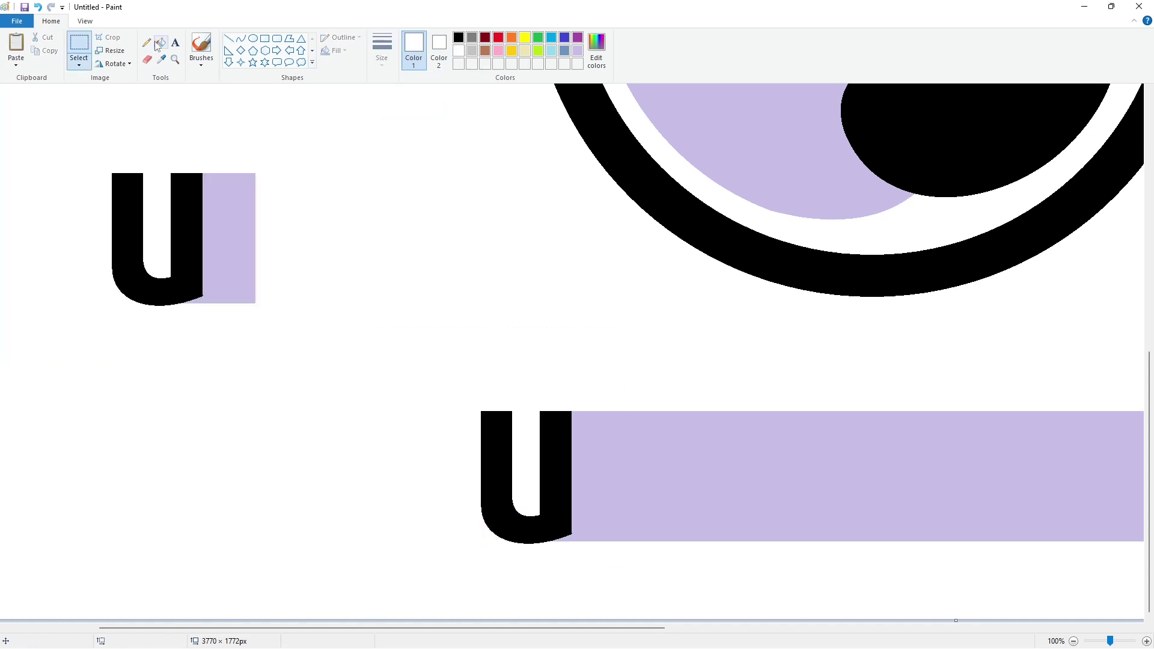
{"action": "left_click", "coordinate": [224, 222]}
Step: Paste another copy of the u, turn it upside down into an n and place it just right of the u
{"action": "left_click", "coordinate": [79, 47]}
{"action": "scroll", "coordinate": [708, 378], "scroll_direction": "down", "scroll_amount": 1, "text": "ctrl"}
{"action": "left_click", "coordinate": [113, 64]}
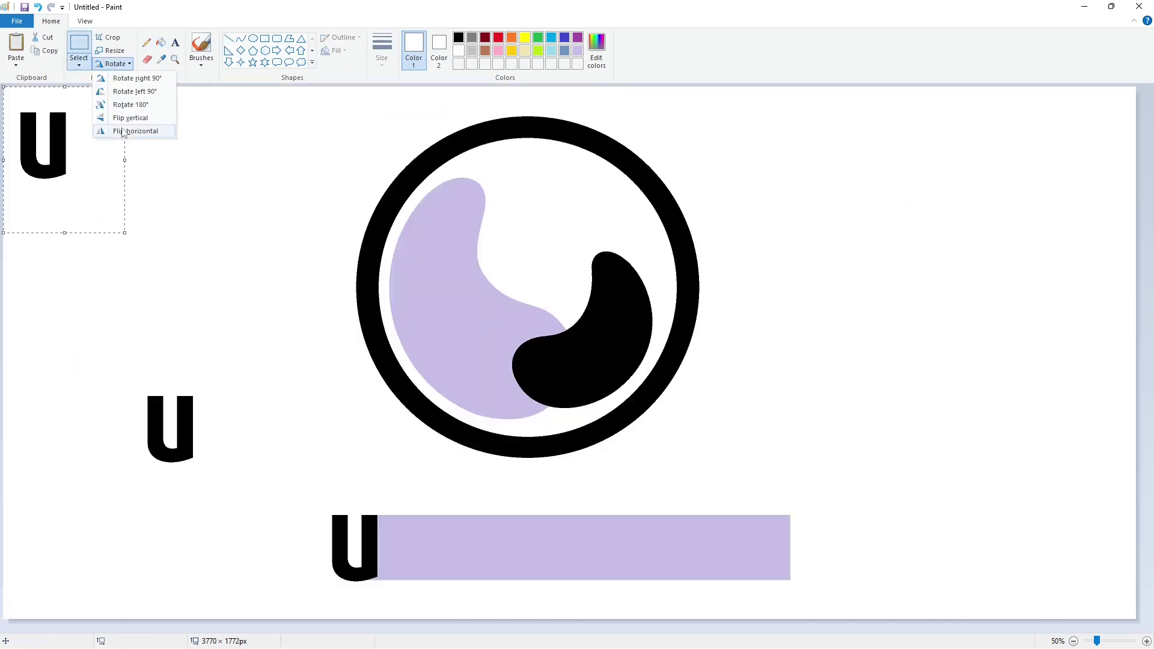
{"action": "left_click", "coordinate": [121, 127]}
{"action": "left_click_drag", "start_coordinate": [87, 164], "coordinate": [411, 537]}
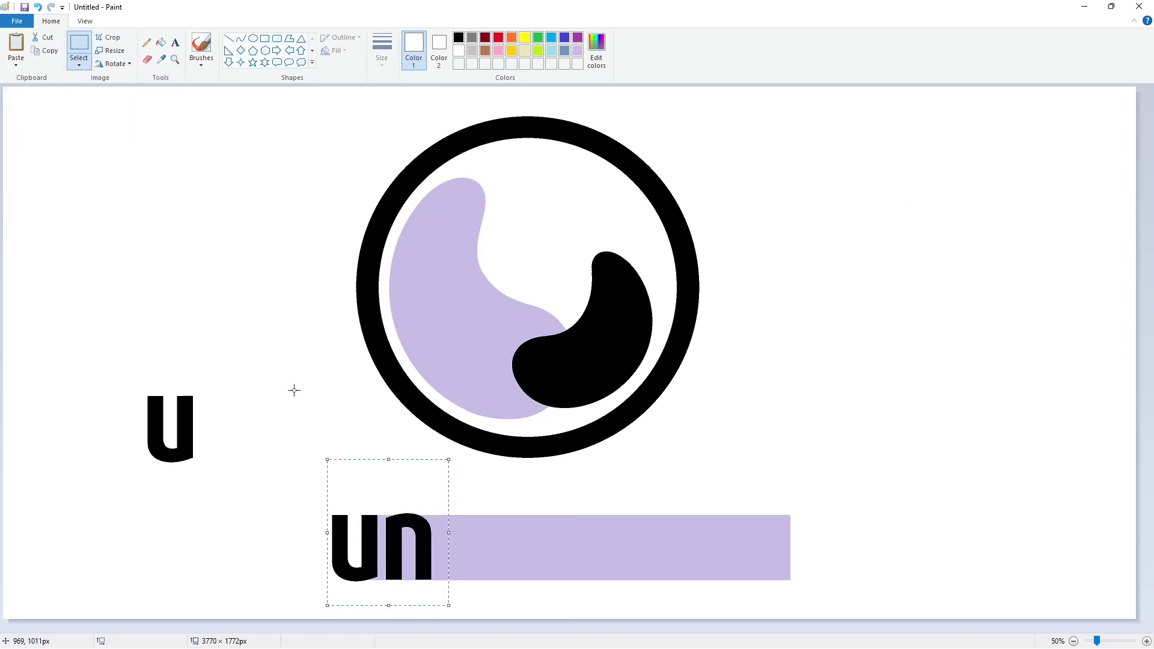
{"action": "left_click", "coordinate": [160, 42]}
{"action": "left_click", "coordinate": [475, 536]}
{"action": "key", "text": "ctrl+z"}
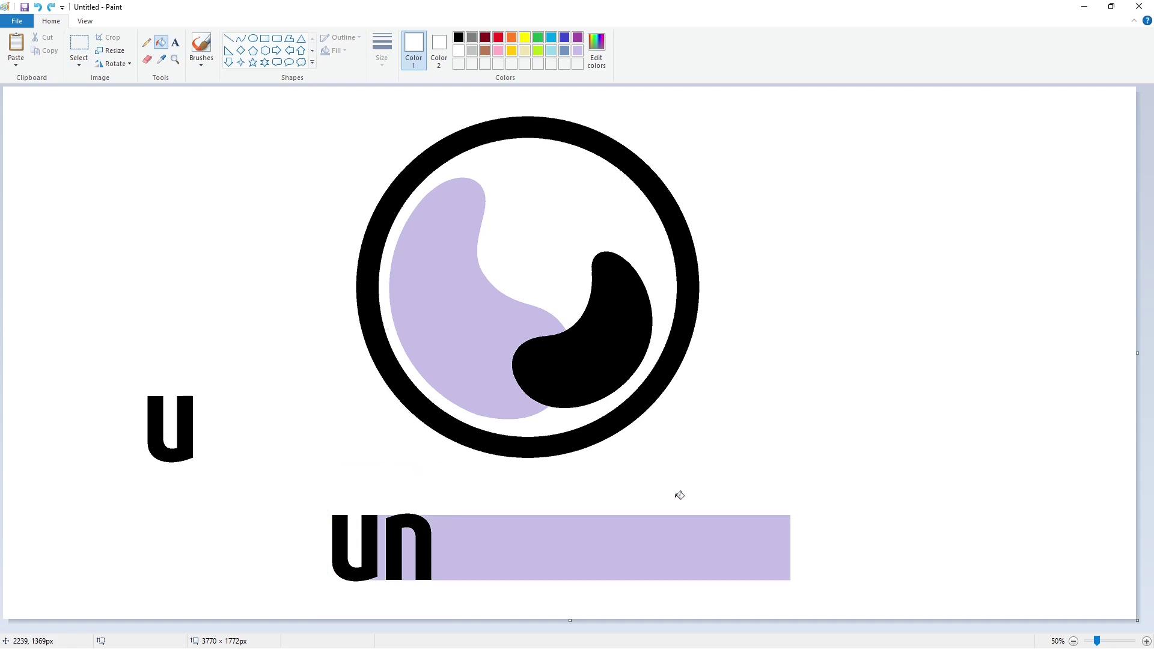
Step: Draw two parallel vertical black lines about 267 px long right of the n as the sides of the i's stem
{"action": "left_click", "coordinate": [228, 39]}
{"action": "left_click", "coordinate": [383, 53]}
{"action": "left_click", "coordinate": [399, 132]}
{"action": "left_click_drag", "start_coordinate": [443, 513], "coordinate": [443, 592]}
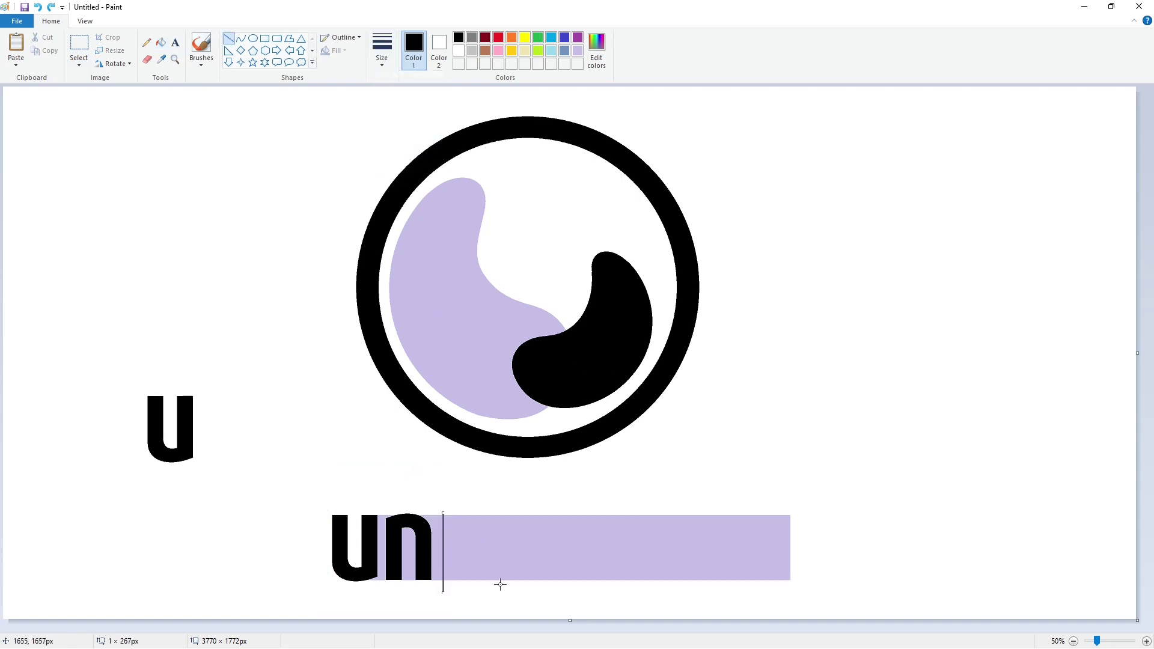
{"action": "left_click_drag", "start_coordinate": [455, 512], "coordinate": [455, 591]}
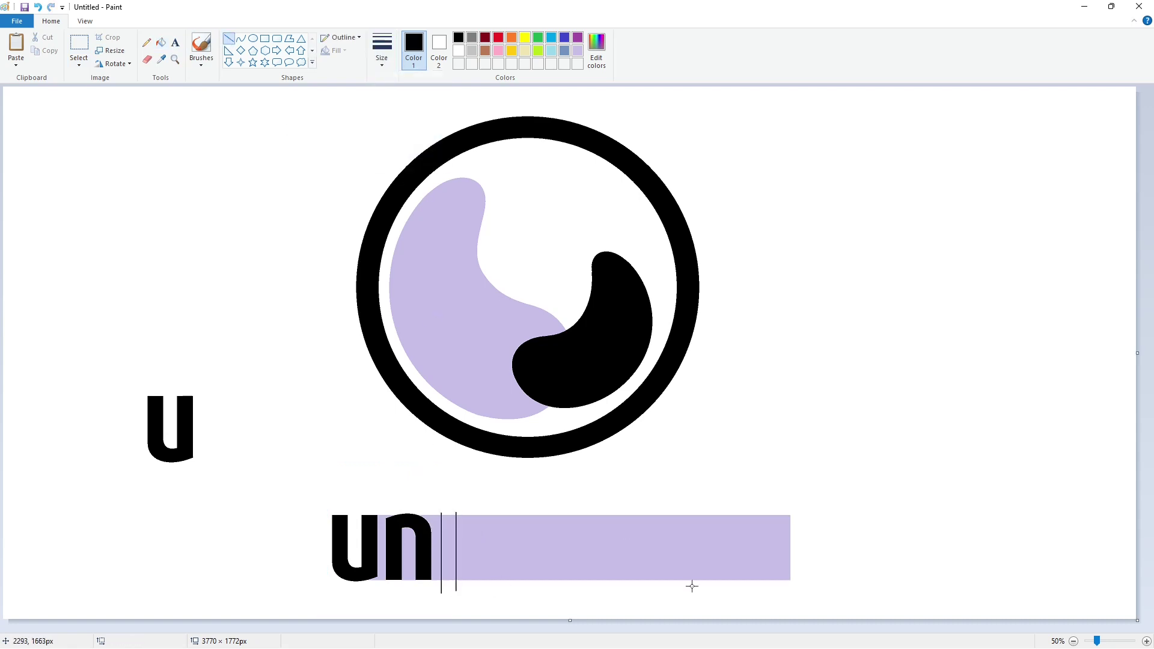
Step: Trim the stem lines to the lavender band's height with white and fill the space between them black
{"action": "scroll", "coordinate": [597, 613], "scroll_direction": "up", "scroll_amount": 1}
{"action": "left_click_drag", "start_coordinate": [556, 628], "coordinate": [728, 628]}
{"action": "left_click", "coordinate": [382, 53]}
{"action": "left_click", "coordinate": [401, 127]}
{"action": "left_click", "coordinate": [459, 51]}
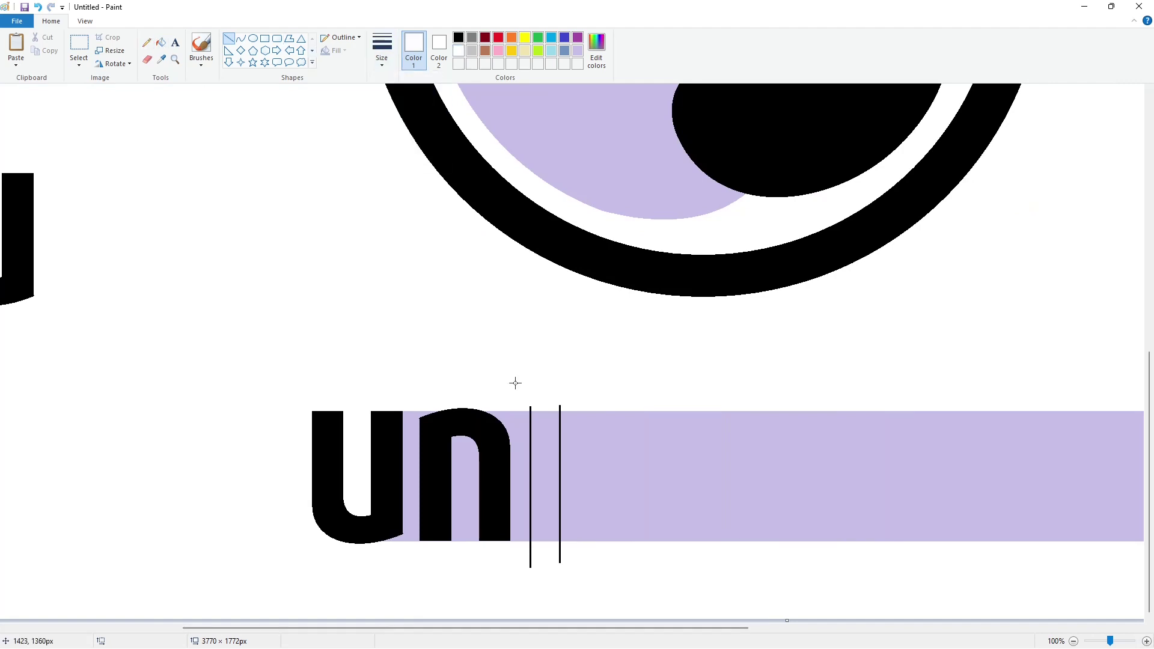
{"action": "left_click_drag", "start_coordinate": [592, 544], "coordinate": [528, 544]}
{"action": "left_click", "coordinate": [160, 42]}
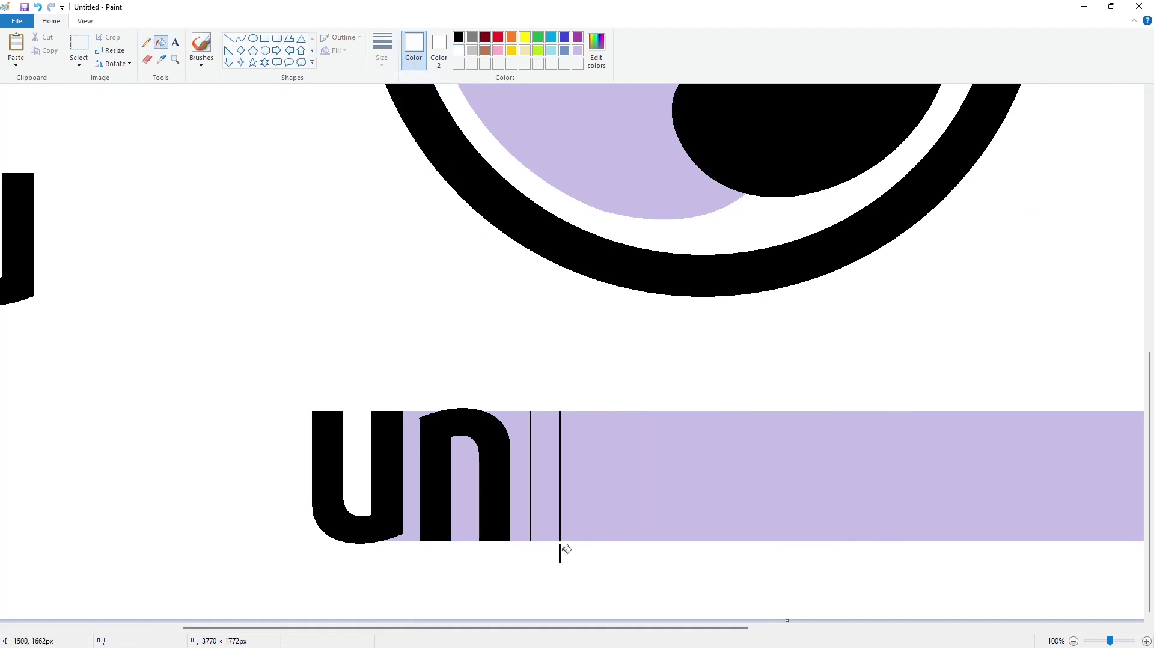
{"action": "left_click", "coordinate": [560, 553]}
{"action": "left_click", "coordinate": [458, 38]}
{"action": "left_click", "coordinate": [544, 475]}
Step: Add a black-filled circular dot above the i and fill the lavender around the n white
{"action": "scroll", "coordinate": [556, 613], "scroll_direction": "down", "scroll_amount": 1}
{"action": "left_click", "coordinate": [253, 39]}
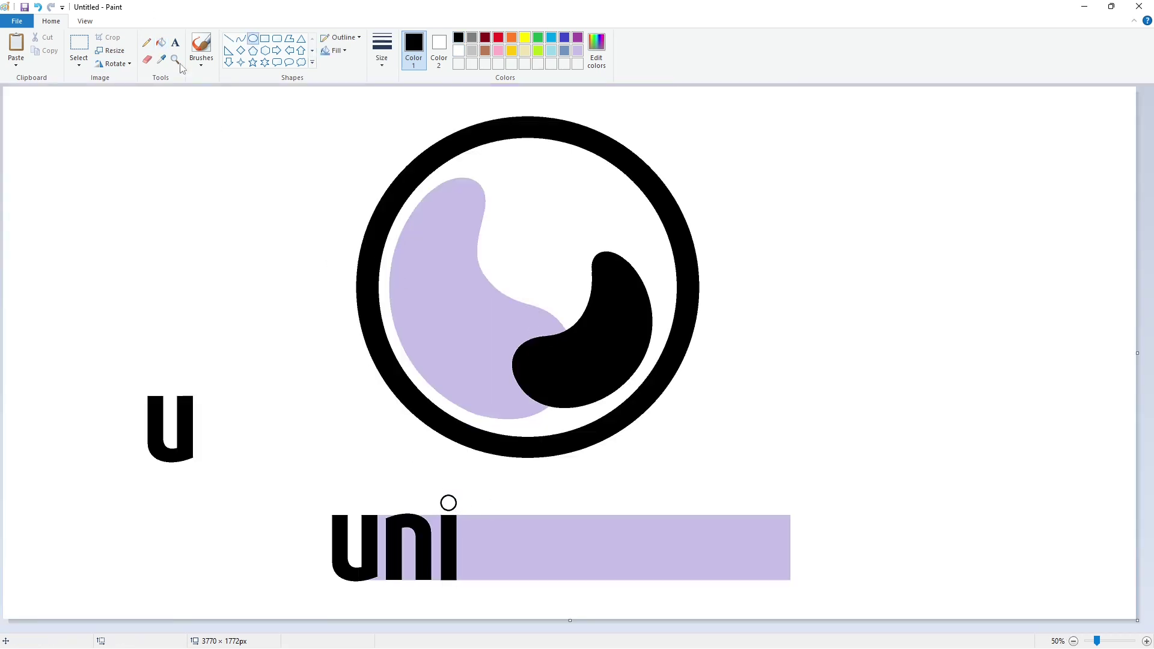
{"action": "left_click", "coordinate": [160, 42]}
{"action": "left_click", "coordinate": [448, 503]}
{"action": "left_click", "coordinate": [458, 51]}
{"action": "left_click", "coordinate": [385, 520]}
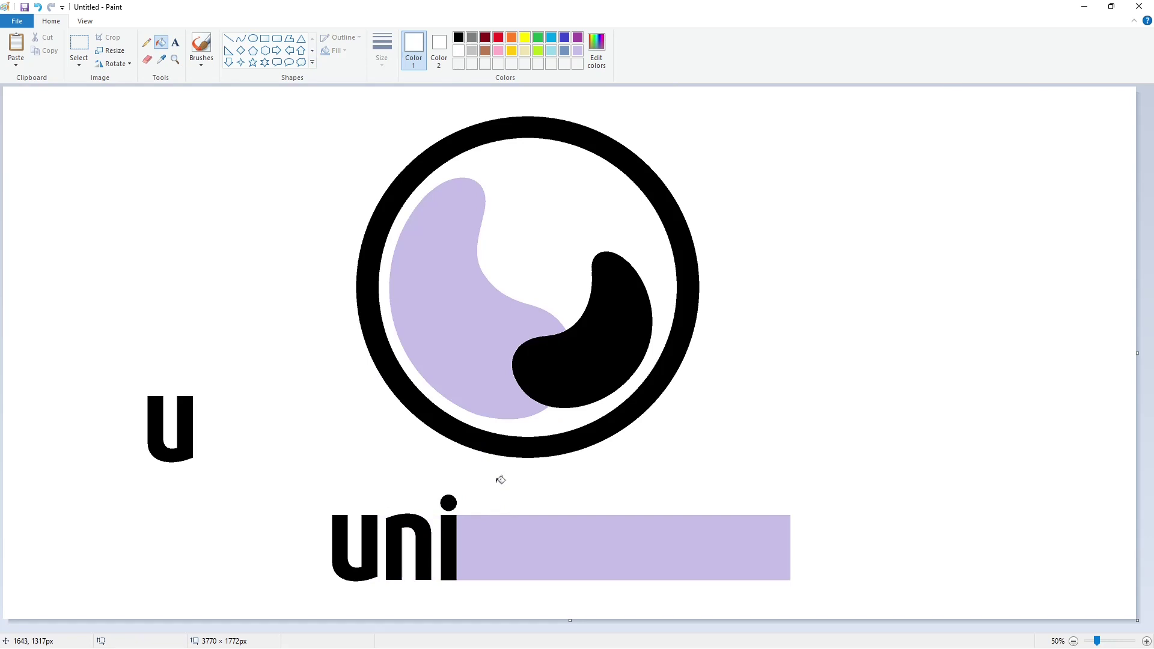
Step: Draw two nested black ovals after the i, cross their right side with two slanted lines and fill the c-shaped part black
{"action": "left_click", "coordinate": [253, 38]}
{"action": "left_click", "coordinate": [458, 37]}
{"action": "mouse_move", "coordinate": [469, 514]}
{"action": "left_mouse_down"}
{"action": "mouse_move", "coordinate": [506, 580]}
{"action": "mouse_move", "coordinate": [462, 549]}
{"action": "mouse_move", "coordinate": [511, 546]}
{"action": "mouse_move", "coordinate": [503, 569]}
{"action": "left_mouse_up"}
{"action": "left_click", "coordinate": [517, 543]}
{"action": "left_click", "coordinate": [228, 38]}
{"action": "left_click_drag", "start_coordinate": [502, 509], "coordinate": [493, 530]}
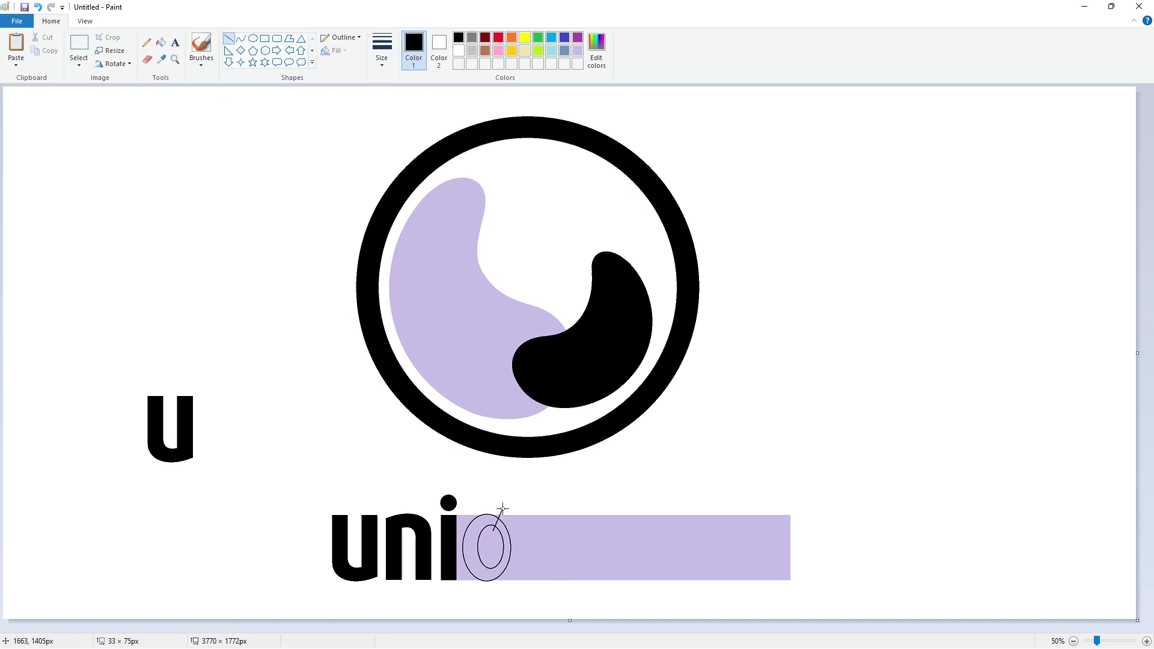
{"action": "left_click", "coordinate": [160, 42]}
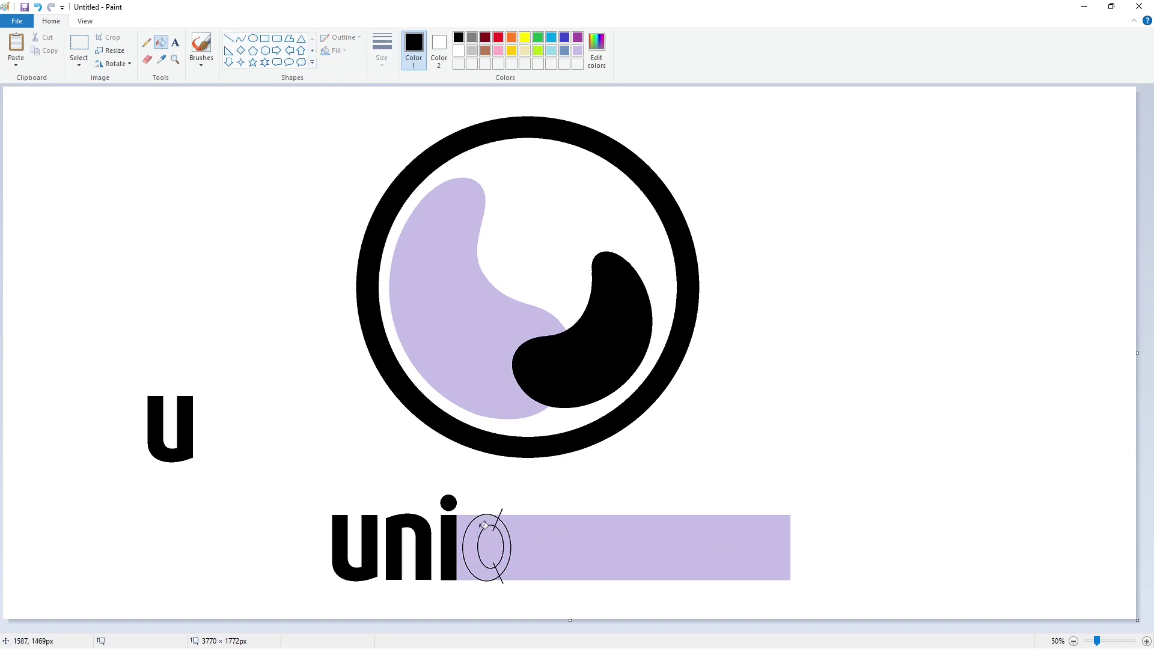
{"action": "left_click", "coordinate": [483, 525]}
Step: Fill the lavender around the c, inside its oval and in the unused right section of the ring white
{"action": "left_click", "coordinate": [1146, 641]}
{"action": "scroll", "coordinate": [1082, 622], "scroll_direction": "down", "scroll_amount": 8}
{"action": "left_click_drag", "start_coordinate": [556, 628], "coordinate": [777, 628]}
{"action": "left_click", "coordinate": [458, 51]}
{"action": "left_click", "coordinate": [481, 412]}
{"action": "left_click", "coordinate": [532, 454]}
{"action": "left_click", "coordinate": [559, 451]}
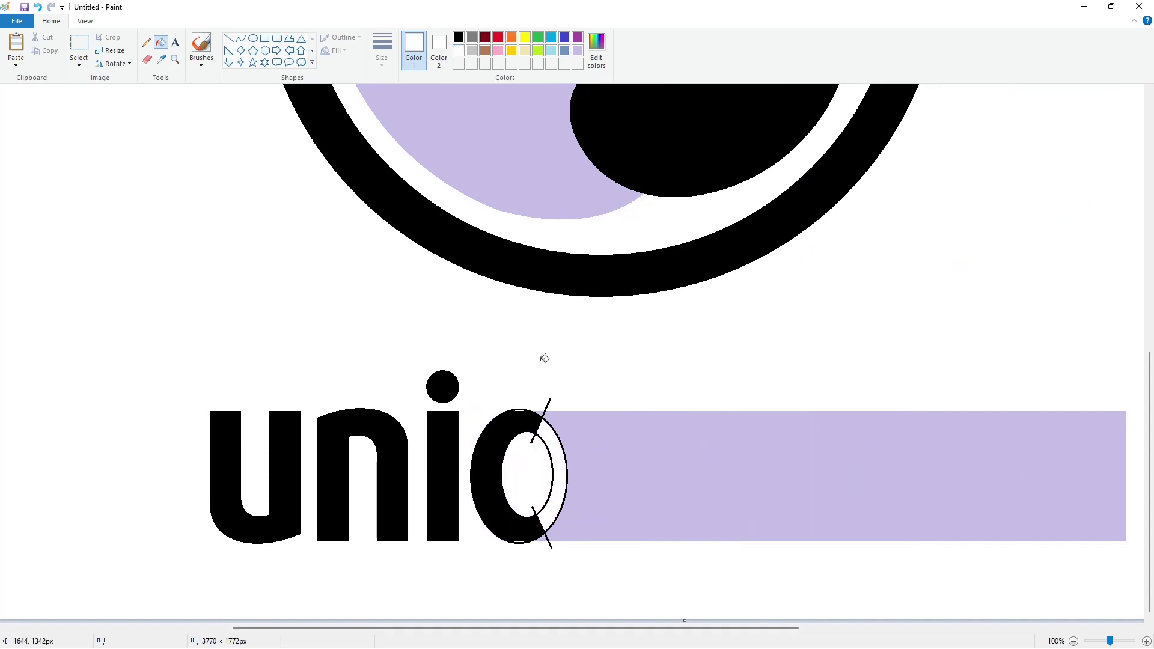
Step: Draw slanted white lines about 26 × 55 px along the c's upper and lower cut ends to detach the leftover arcs
{"action": "left_click", "coordinate": [146, 42]}
{"action": "left_click", "coordinate": [459, 37]}
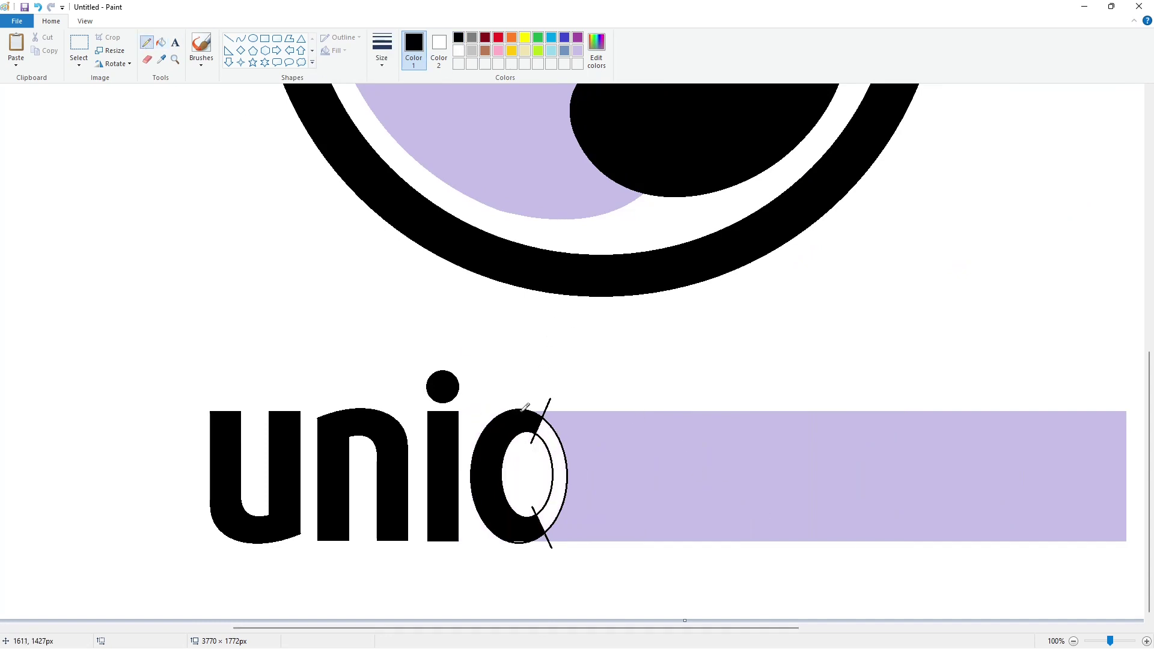
{"action": "left_click", "coordinate": [229, 38]}
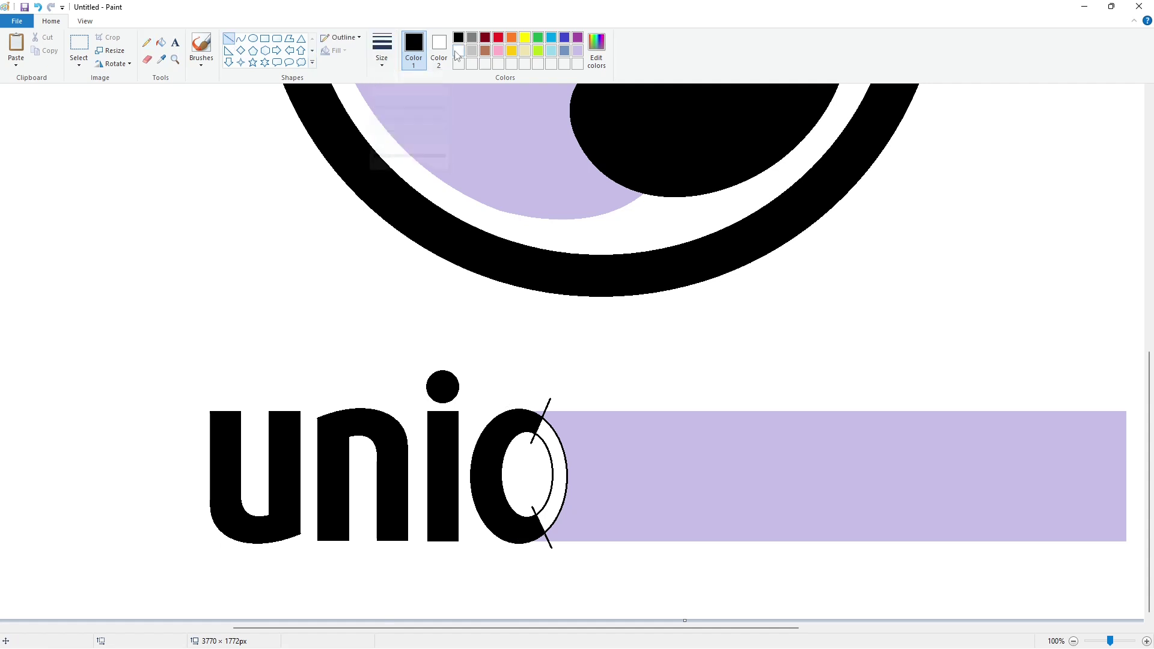
{"action": "left_click", "coordinate": [459, 50]}
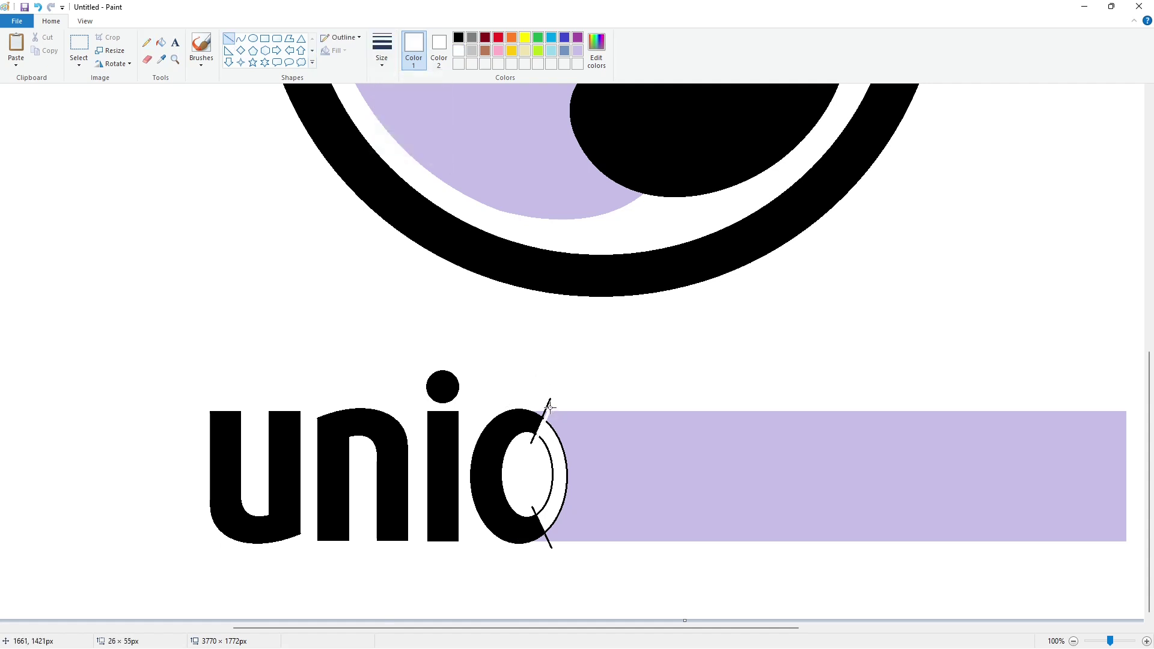
{"action": "left_click_drag", "start_coordinate": [556, 547], "coordinate": [557, 548]}
{"action": "key", "text": "Left"}
{"action": "key", "text": "Left"}
{"action": "key", "text": "Left"}
{"action": "key", "text": "Left"}
{"action": "left_click", "coordinate": [589, 574]}
Step: Break the inner oval at both cut ends with white and fill the leftover arcs in the c's opening white
{"action": "left_click_drag", "start_coordinate": [532, 435], "coordinate": [539, 442]}
{"action": "left_click", "coordinate": [534, 515]}
{"action": "left_click", "coordinate": [160, 42]}
{"action": "left_click", "coordinate": [554, 456]}
{"action": "left_click", "coordinate": [569, 457]}
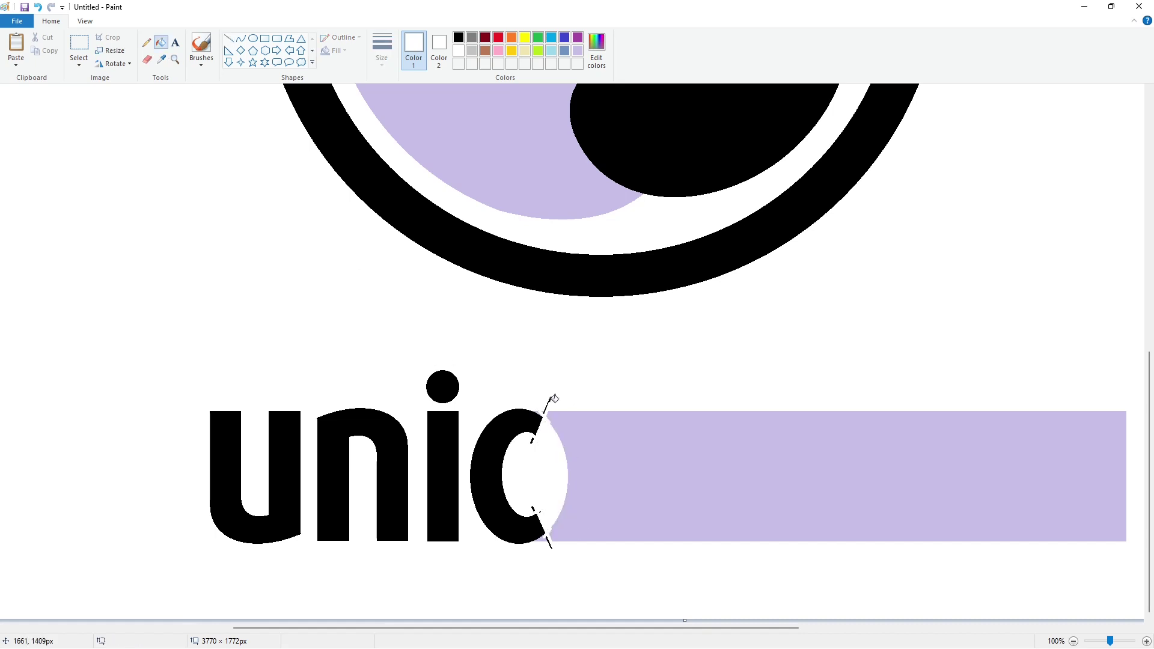
Step: Cover the stray line ends around the c's opening with thicker white lines
{"action": "left_click", "coordinate": [229, 38]}
{"action": "left_click", "coordinate": [381, 48]}
{"action": "left_click", "coordinate": [402, 161]}
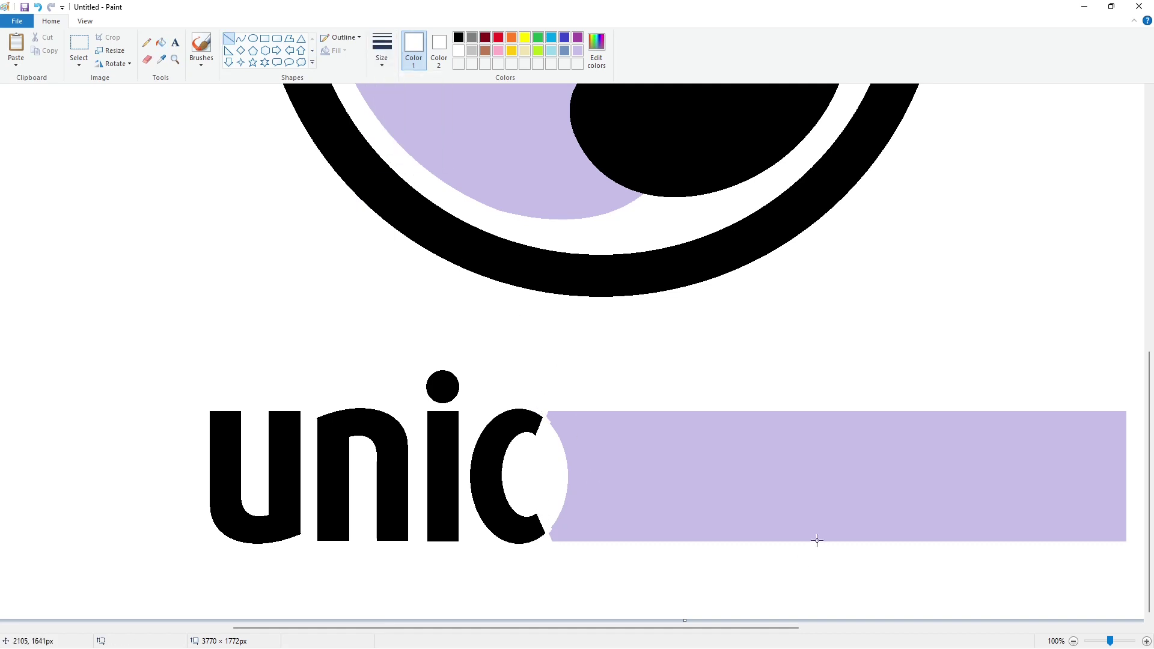
Step: Paste another copy of the u, rotate it 180° and place it right of the c as an n
{"action": "left_click", "coordinate": [1073, 641]}
{"action": "key", "text": "ctrl+v"}
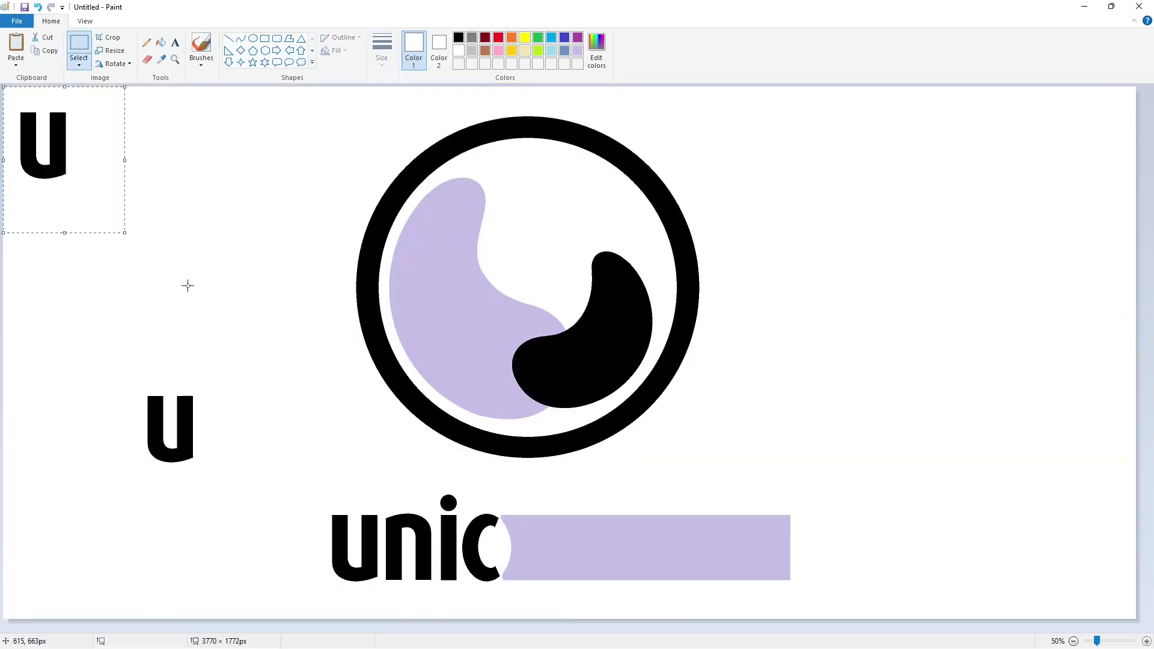
{"action": "left_click", "coordinate": [113, 64]}
{"action": "left_click", "coordinate": [120, 103]}
{"action": "left_click_drag", "start_coordinate": [63, 201], "coordinate": [524, 544]}
{"action": "left_click", "coordinate": [862, 522]}
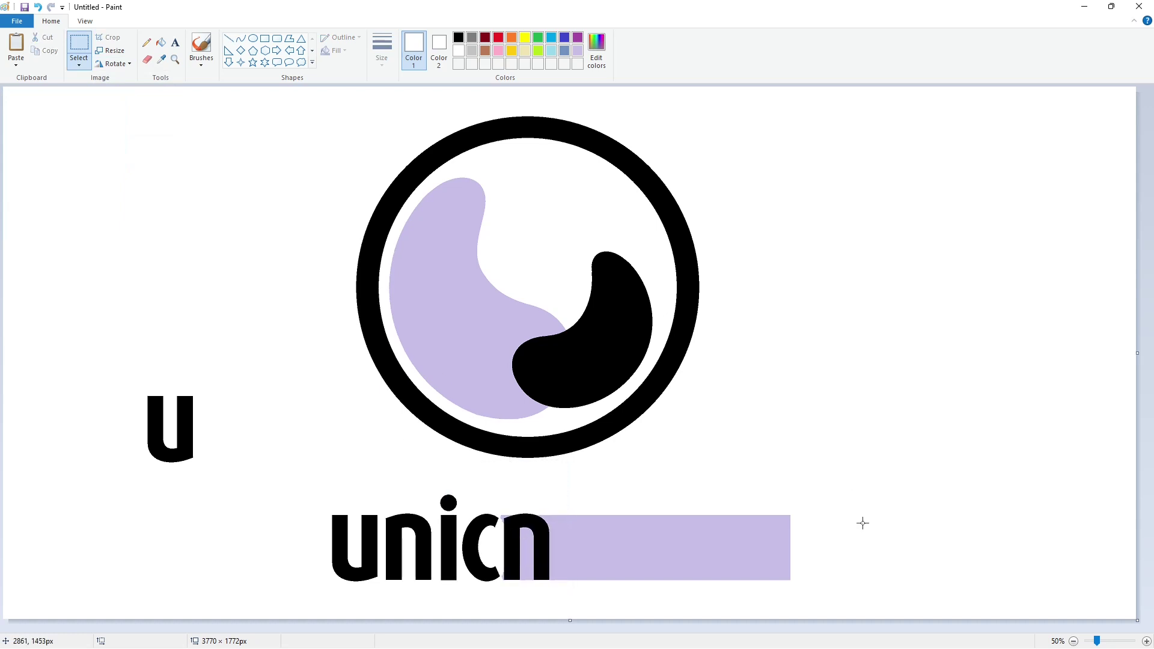
{"action": "left_click", "coordinate": [1146, 641]}
{"action": "left_click", "coordinate": [160, 42]}
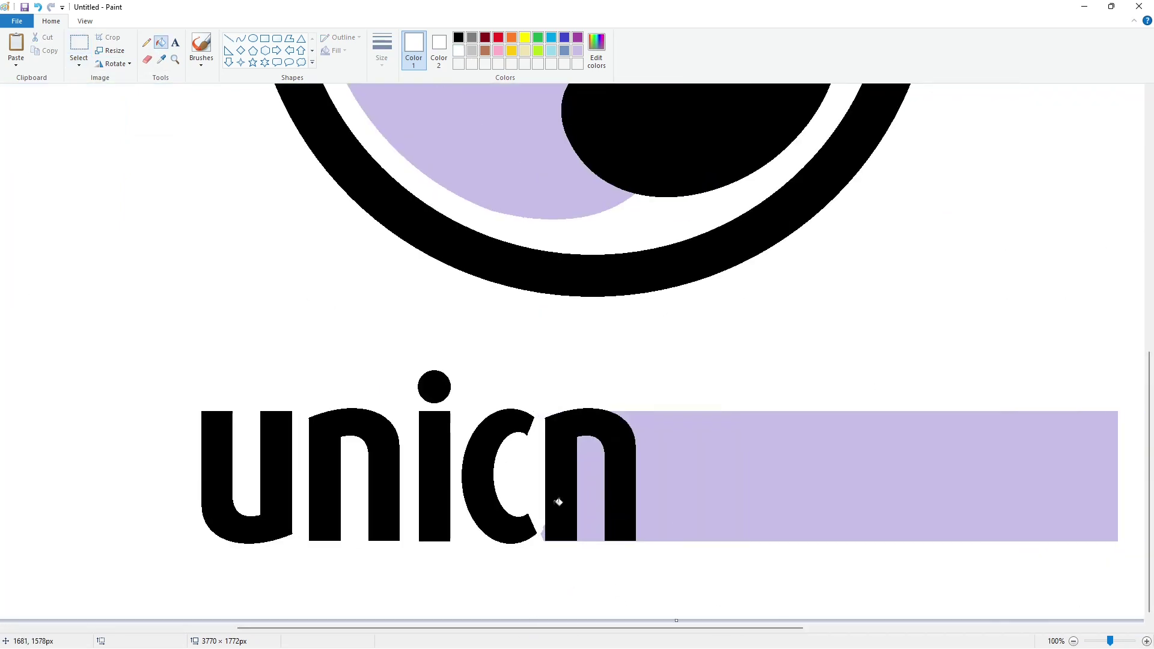
{"action": "left_click", "coordinate": [596, 512]}
{"action": "key", "text": "ctrl+z"}
Step: Extend the new n's left stem upward with black lines, close it across the top and fill it black to form an h
{"action": "left_click", "coordinate": [228, 38]}
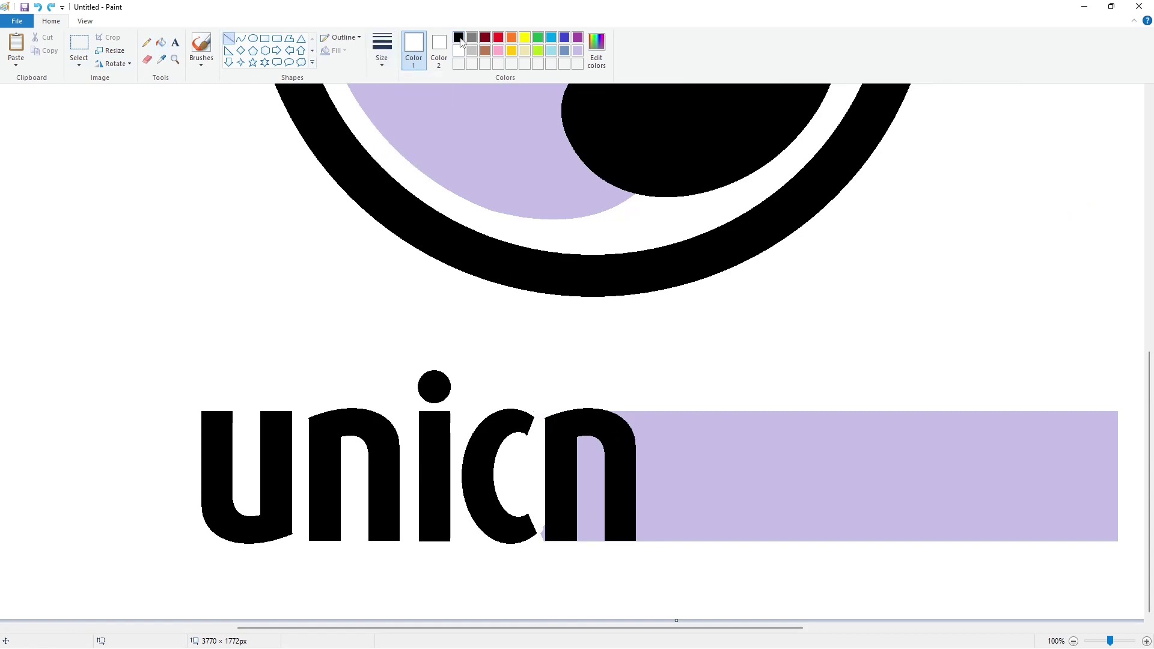
{"action": "left_click", "coordinate": [460, 38]}
{"action": "left_click_drag", "start_coordinate": [547, 416], "coordinate": [548, 368]}
{"action": "left_click", "coordinate": [617, 355]}
{"action": "left_click_drag", "start_coordinate": [576, 409], "coordinate": [576, 355]}
{"action": "left_click", "coordinate": [628, 344]}
{"action": "left_click", "coordinate": [161, 42]}
{"action": "left_click", "coordinate": [561, 378]}
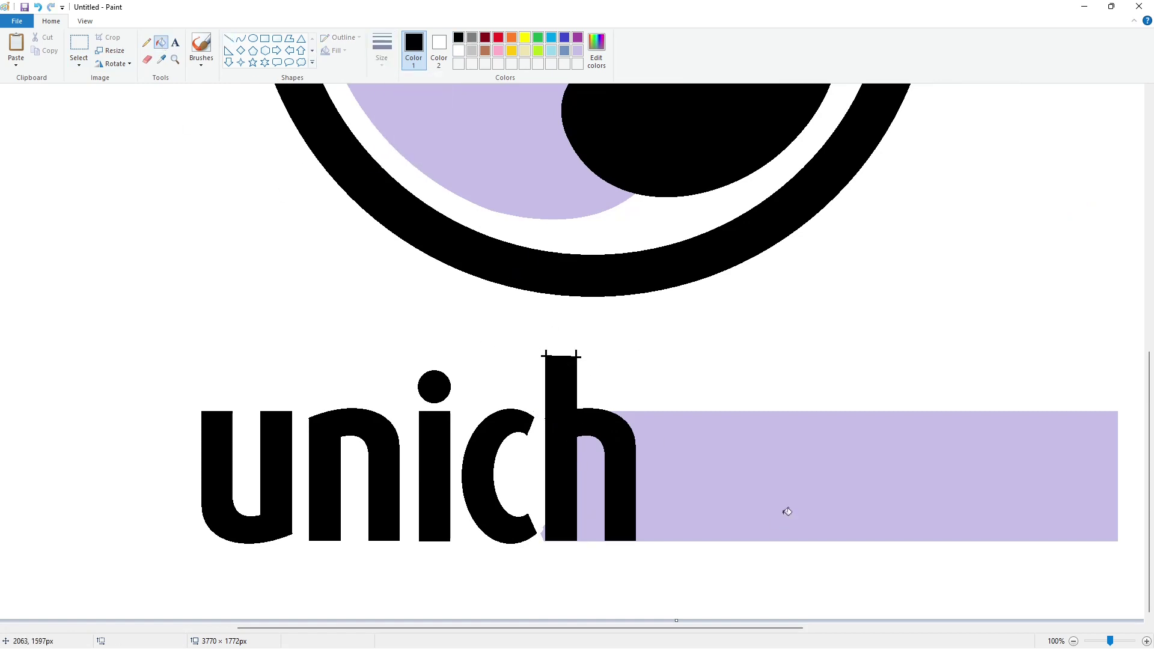
Step: Straighten the left edge of the h's stem with a vertical white line about 1 × 25 px
{"action": "left_click", "coordinate": [228, 39]}
{"action": "left_click", "coordinate": [459, 50]}
{"action": "left_click_drag", "start_coordinate": [544, 418], "coordinate": [544, 431]}
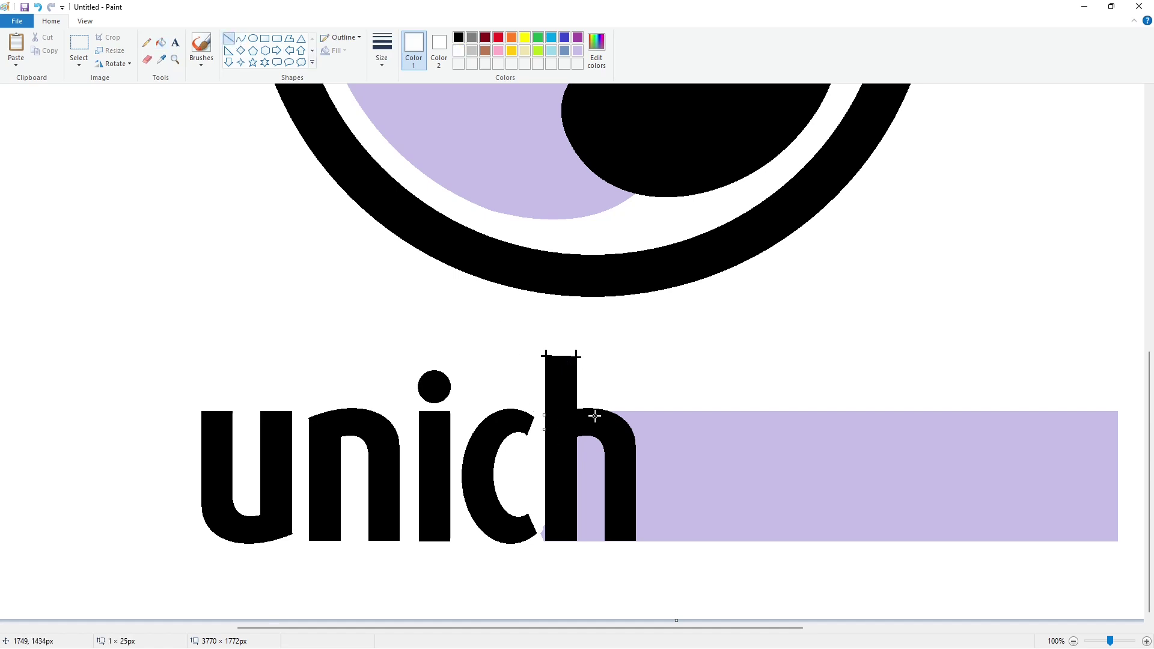
{"action": "left_click", "coordinate": [595, 417]}
Step: Fill the h purple
{"action": "left_click", "coordinate": [1073, 641]}
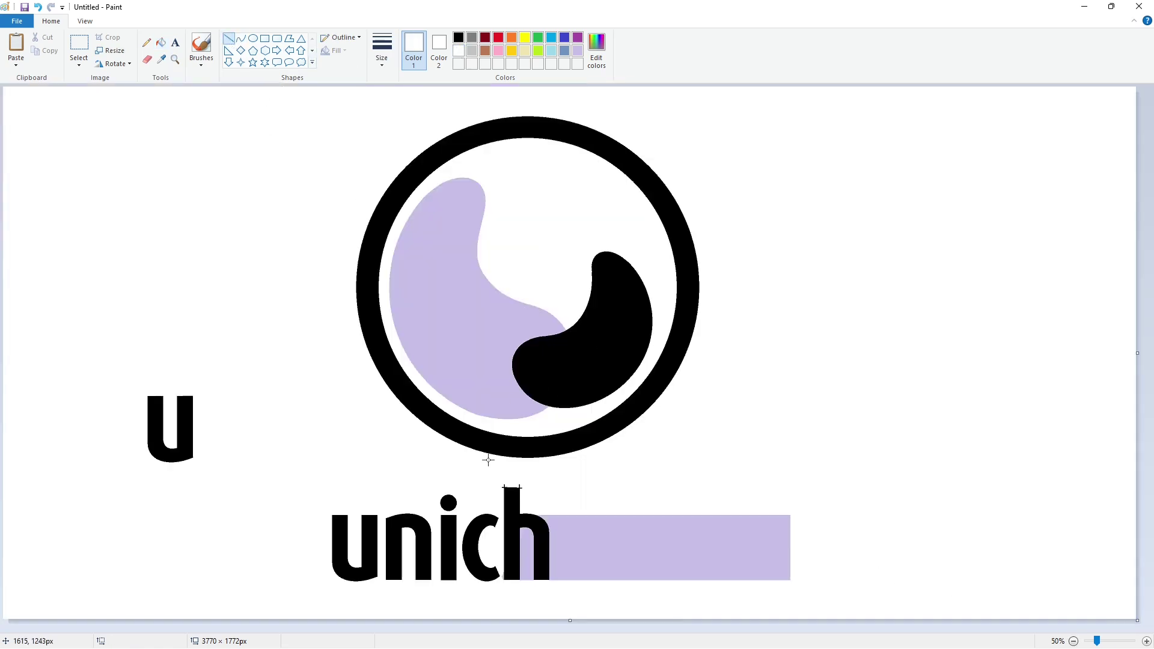
{"action": "left_click", "coordinate": [578, 38]}
{"action": "left_click", "coordinate": [160, 42]}
{"action": "left_click", "coordinate": [513, 499]}
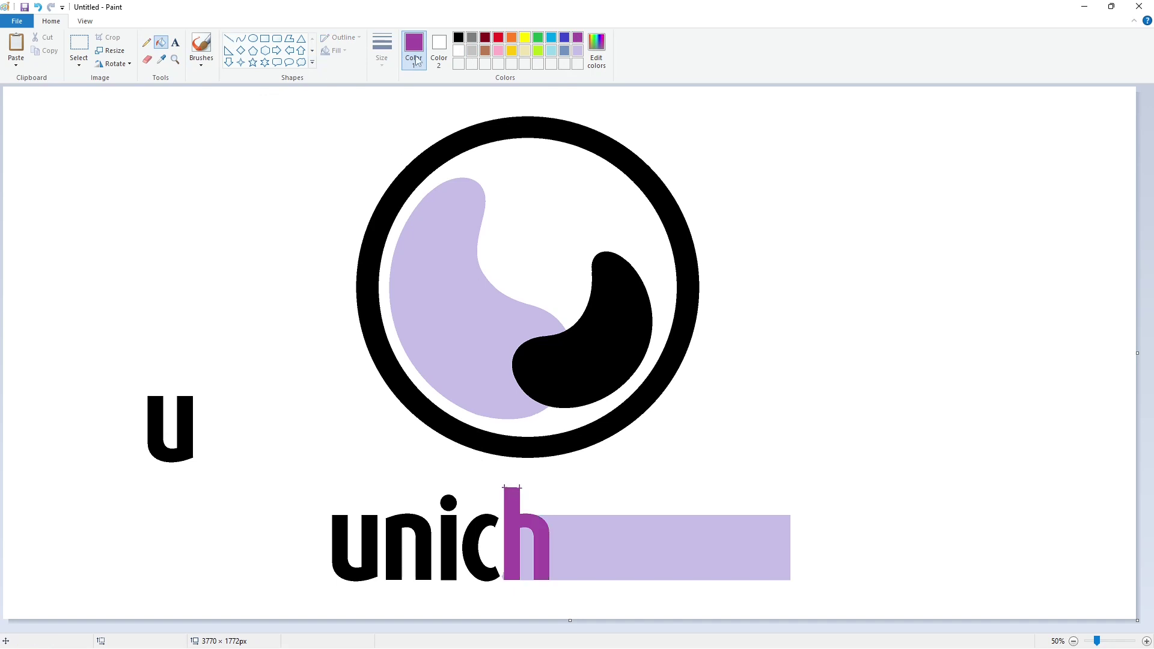
Step: Trim the top of the h's ascender with a horizontal white line and fill the letter black
{"action": "left_click", "coordinate": [459, 51]}
{"action": "left_click", "coordinate": [228, 39]}
{"action": "left_click_drag", "start_coordinate": [493, 493], "coordinate": [546, 493]}
{"action": "left_click", "coordinate": [160, 42]}
{"action": "left_click", "coordinate": [458, 37]}
{"action": "left_click", "coordinate": [527, 535]}
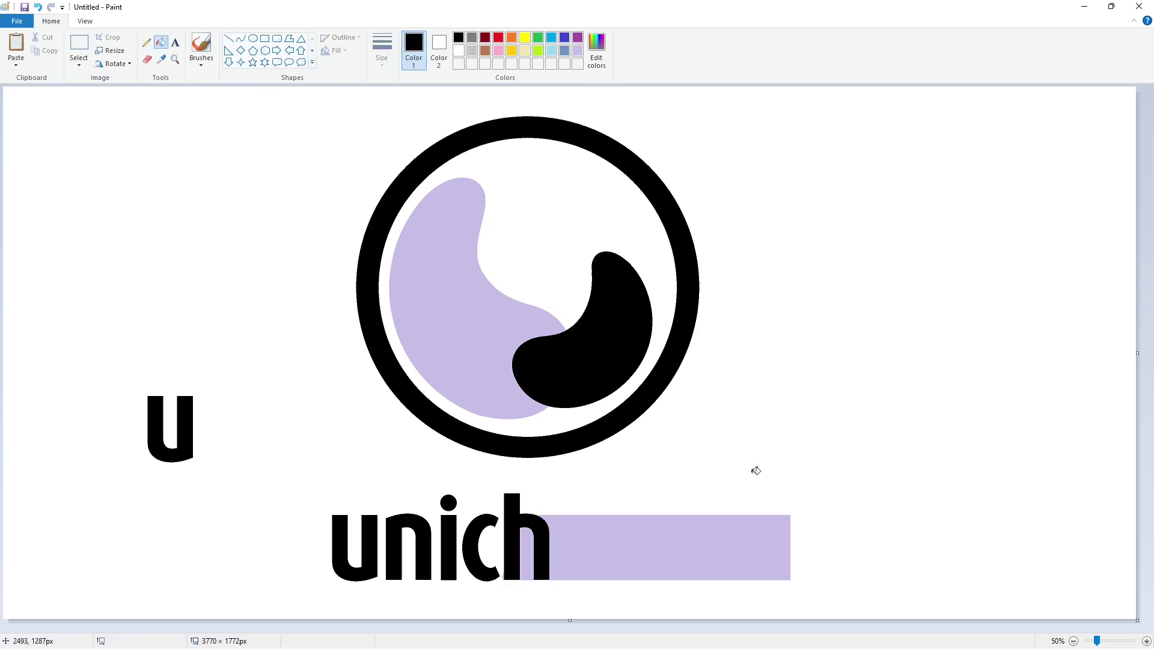
Step: Draw the arched top and outer right edge of a letter a after the h in black, undoing the misplaced short slanted line
{"action": "left_click", "coordinate": [228, 39]}
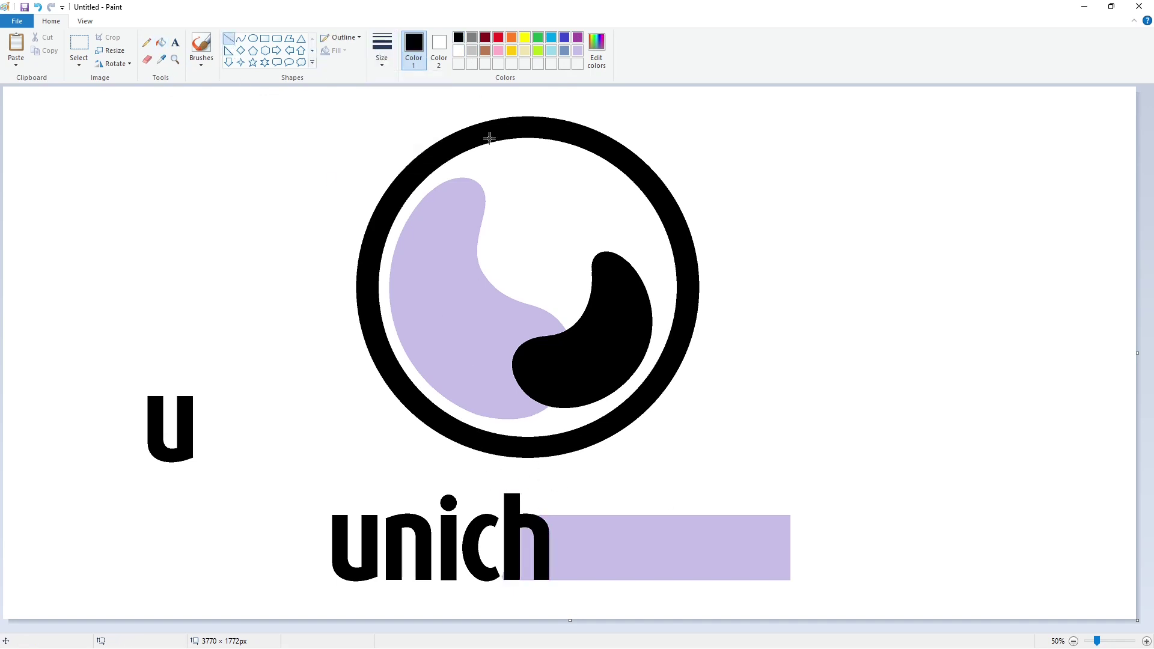
{"action": "left_click", "coordinate": [241, 38]}
{"action": "left_click_drag", "start_coordinate": [602, 534], "coordinate": [561, 519]}
{"action": "left_click_drag", "start_coordinate": [601, 518], "coordinate": [587, 507]}
{"action": "left_click", "coordinate": [780, 505]}
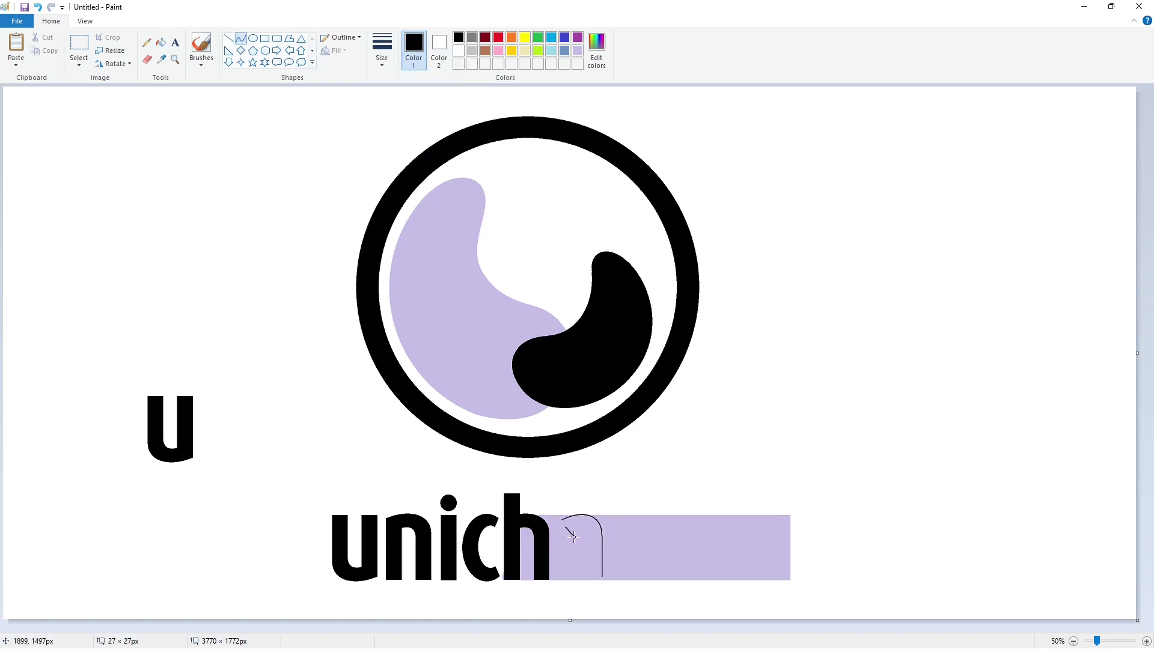
{"action": "key", "text": "ctrl+z"}
Step: Outline the a's inner arch, outer bowl, inner stem edge and curved base with black curves and lines
{"action": "mouse_move", "coordinate": [588, 524]}
{"action": "left_mouse_down"}
{"action": "mouse_move", "coordinate": [588, 574]}
{"action": "mouse_move", "coordinate": [561, 572]}
{"action": "left_mouse_up"}
{"action": "left_click", "coordinate": [740, 552]}
{"action": "left_click", "coordinate": [613, 552]}
{"action": "left_click", "coordinate": [229, 39]}
{"action": "left_click", "coordinate": [644, 550]}
{"action": "left_click", "coordinate": [240, 40]}
{"action": "mouse_move", "coordinate": [574, 554]}
{"action": "left_mouse_down"}
{"action": "mouse_move", "coordinate": [562, 547]}
{"action": "mouse_move", "coordinate": [554, 566]}
{"action": "mouse_move", "coordinate": [598, 575]}
{"action": "mouse_move", "coordinate": [584, 589]}
{"action": "left_mouse_up"}
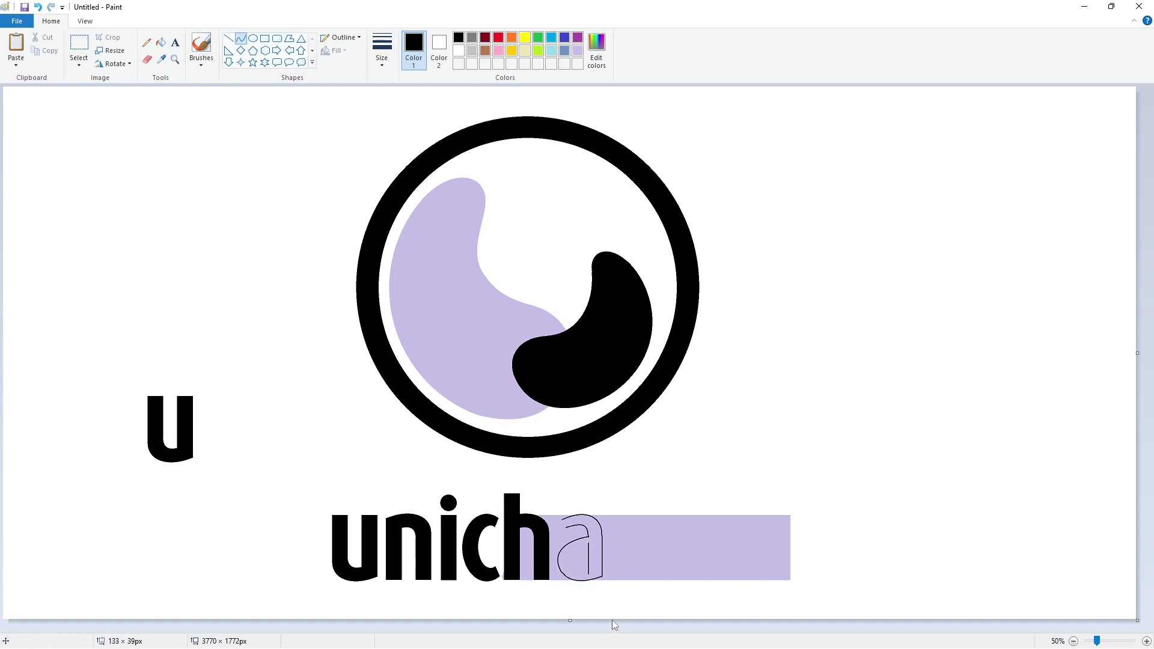
Step: Draw the curved outline of the a's inner counter against the stem's inner edge
{"action": "mouse_move", "coordinate": [588, 545]}
{"action": "left_mouse_down"}
{"action": "mouse_move", "coordinate": [574, 567]}
{"action": "mouse_move", "coordinate": [584, 569]}
{"action": "left_mouse_up"}
{"action": "left_click", "coordinate": [576, 545]}
{"action": "left_click", "coordinate": [566, 553]}
Step: Close the upper-left end of the a's arch with a short slanted black line
{"action": "left_click", "coordinate": [1147, 642]}
{"action": "scroll", "coordinate": [721, 541], "scroll_direction": "down", "scroll_amount": 7}
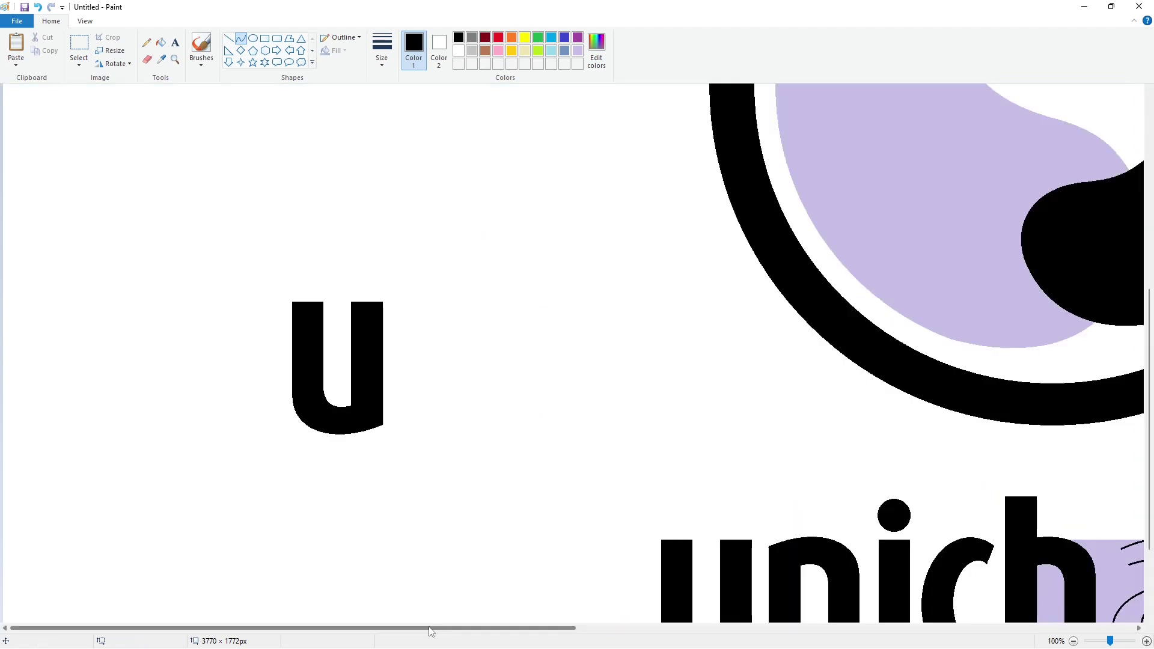
{"action": "left_click_drag", "start_coordinate": [430, 629], "coordinate": [719, 628]}
{"action": "left_click", "coordinate": [228, 38]}
{"action": "left_click_drag", "start_coordinate": [551, 421], "coordinate": [559, 435]}
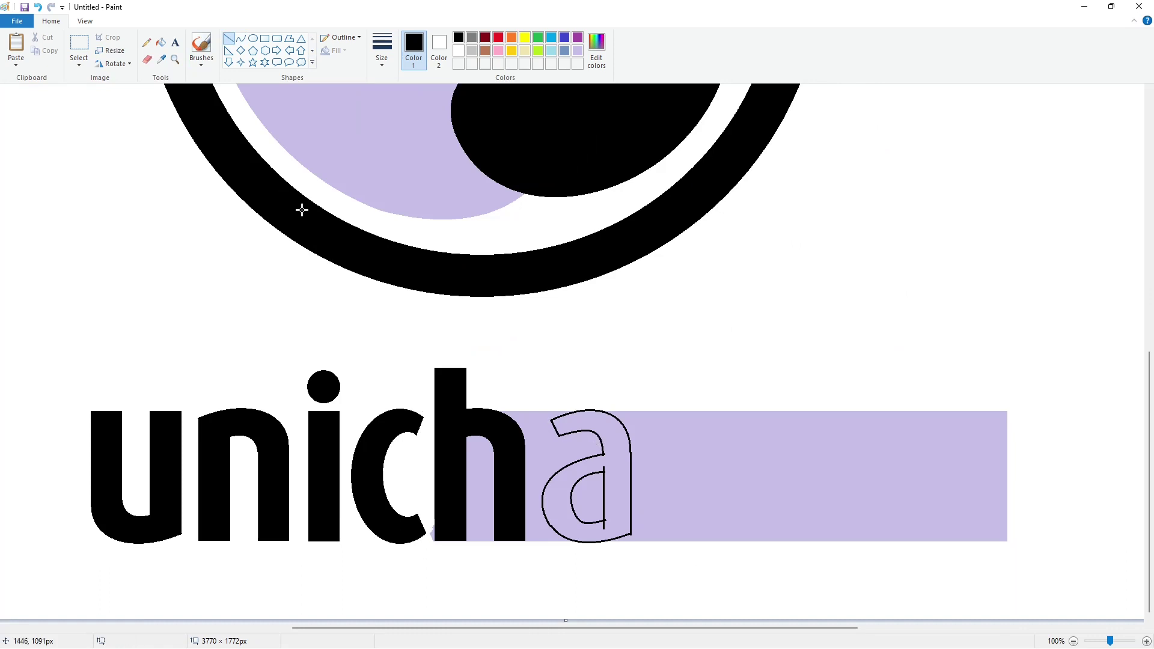
Step: Fill the a black, then fill the lavender between the h and a and inside the a's counter white
{"action": "left_click", "coordinate": [161, 42]}
{"action": "left_click", "coordinate": [586, 421]}
{"action": "left_click", "coordinate": [458, 51]}
{"action": "left_click", "coordinate": [532, 445]}
{"action": "left_click", "coordinate": [586, 499]}
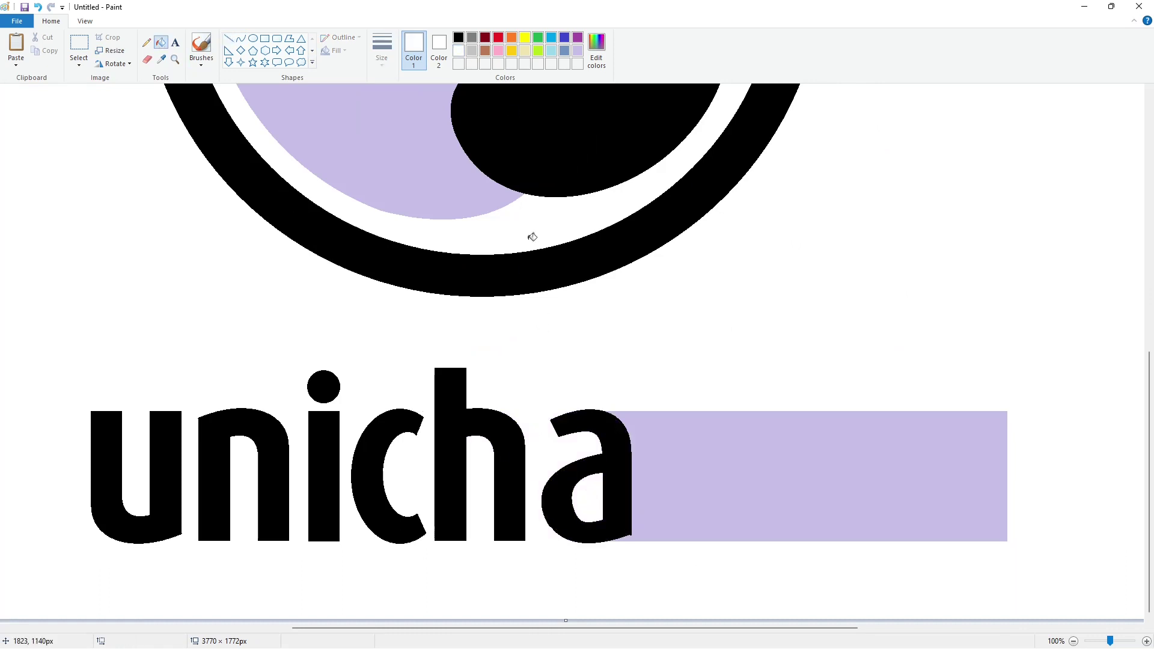
Step: Straighten the a's outer stem edge with a thin vertical lavender line about 160 px long, and its counter's inner edge with a short black line
{"action": "left_click", "coordinate": [458, 38]}
{"action": "left_click", "coordinate": [228, 38]}
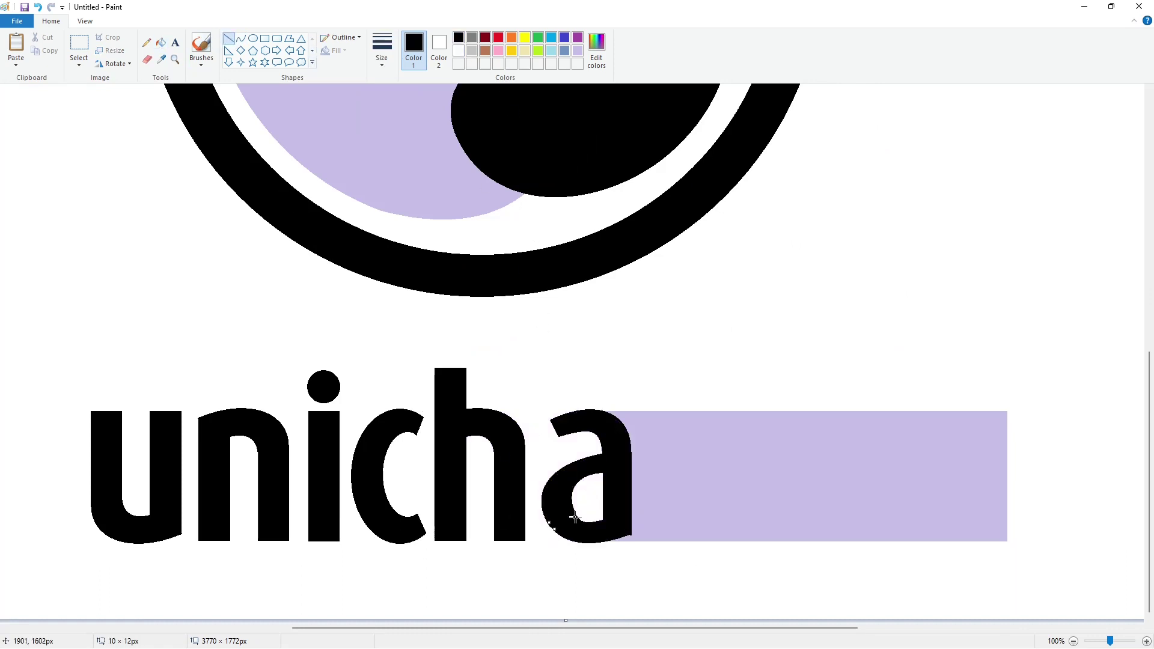
{"action": "left_click", "coordinate": [577, 51]}
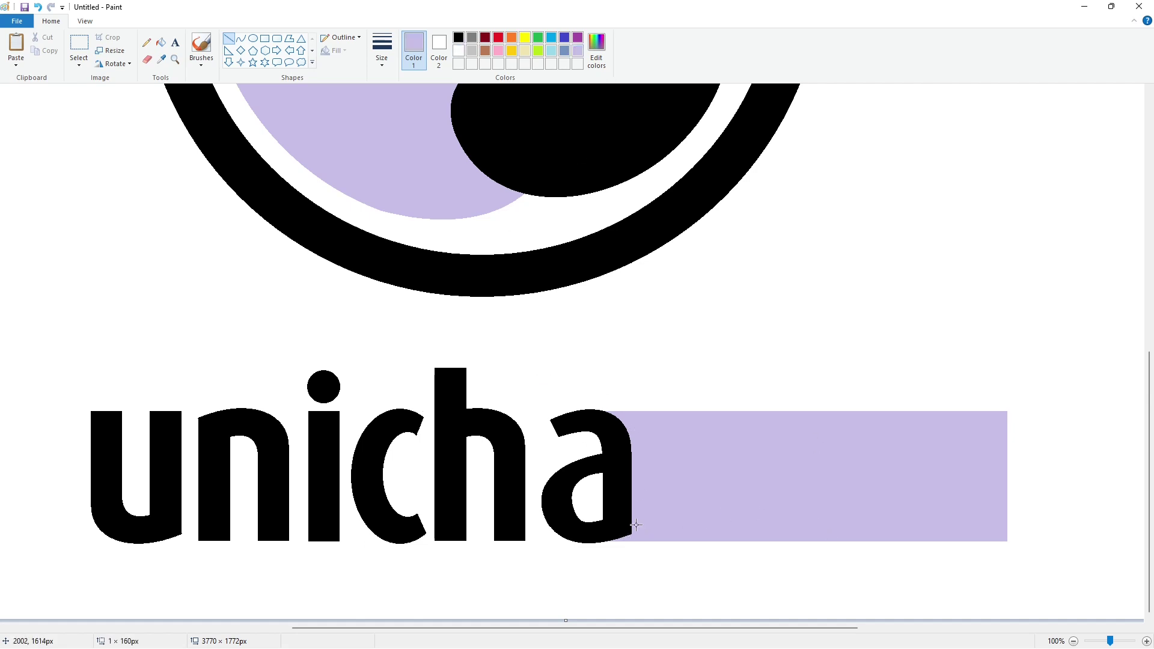
{"action": "left_click", "coordinate": [686, 476]}
{"action": "left_click", "coordinate": [458, 37]}
{"action": "left_click_drag", "start_coordinate": [571, 482], "coordinate": [571, 515]}
{"action": "left_click", "coordinate": [684, 479]}
{"action": "left_click", "coordinate": [684, 504]}
Step: Paste a copy of the u into the blank area beside the ring and flip it vertically into an n
{"action": "left_click", "coordinate": [1074, 641]}
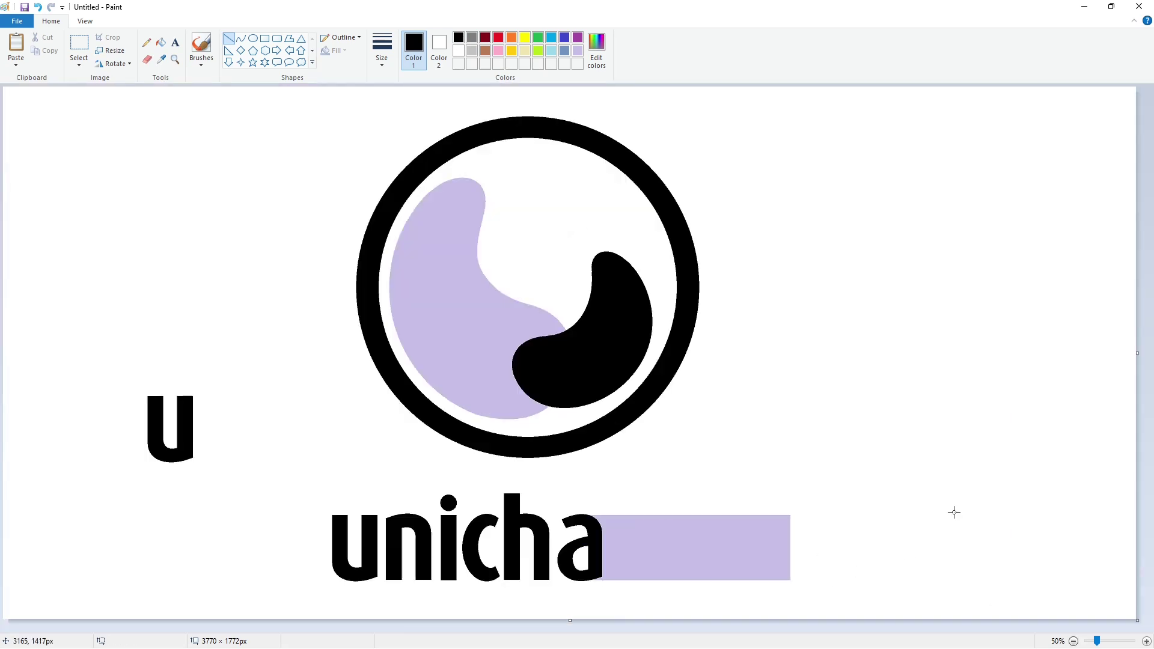
{"action": "left_click", "coordinate": [83, 48]}
{"action": "key", "text": "ctrl+v"}
{"action": "left_click_drag", "start_coordinate": [60, 145], "coordinate": [144, 182]}
{"action": "left_click", "coordinate": [125, 63]}
{"action": "left_click", "coordinate": [130, 118]}
{"action": "left_click", "coordinate": [122, 64]}
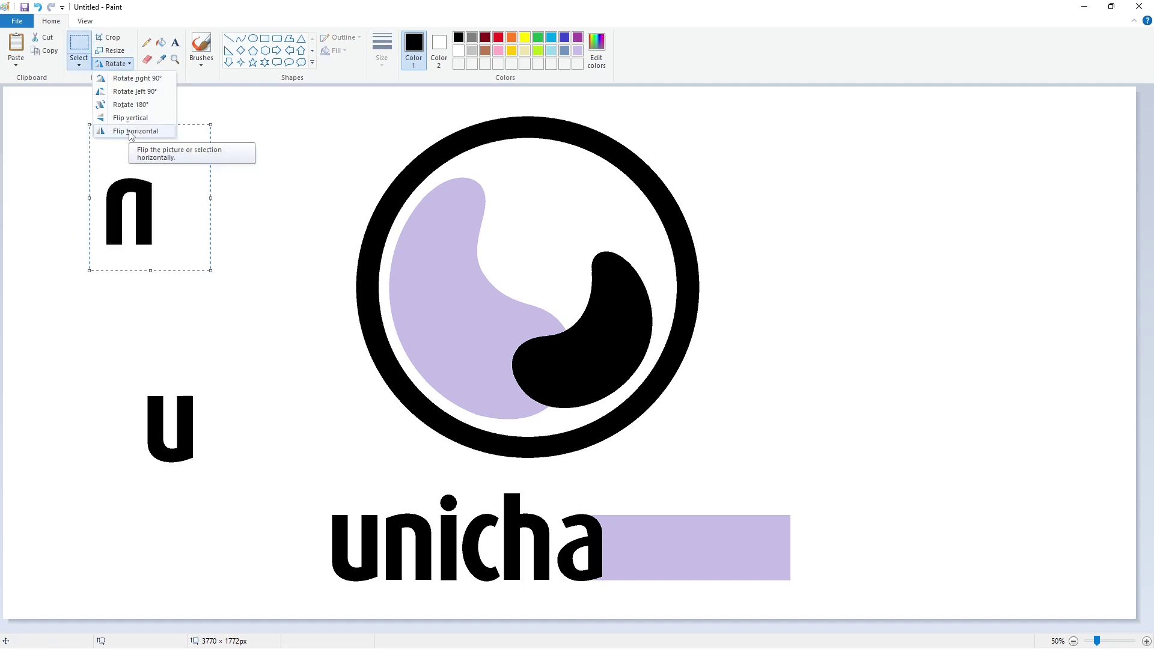
{"action": "left_click", "coordinate": [129, 131]}
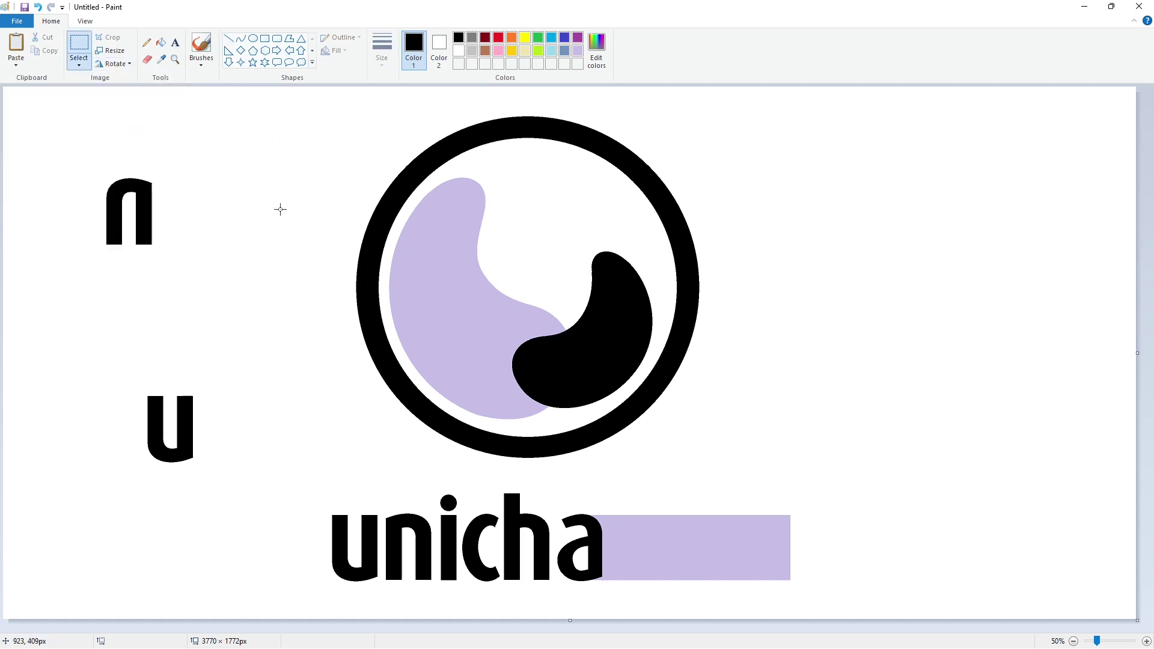
{"action": "key", "text": "ctrl+v"}
{"action": "left_click_drag", "start_coordinate": [60, 158], "coordinate": [629, 553]}
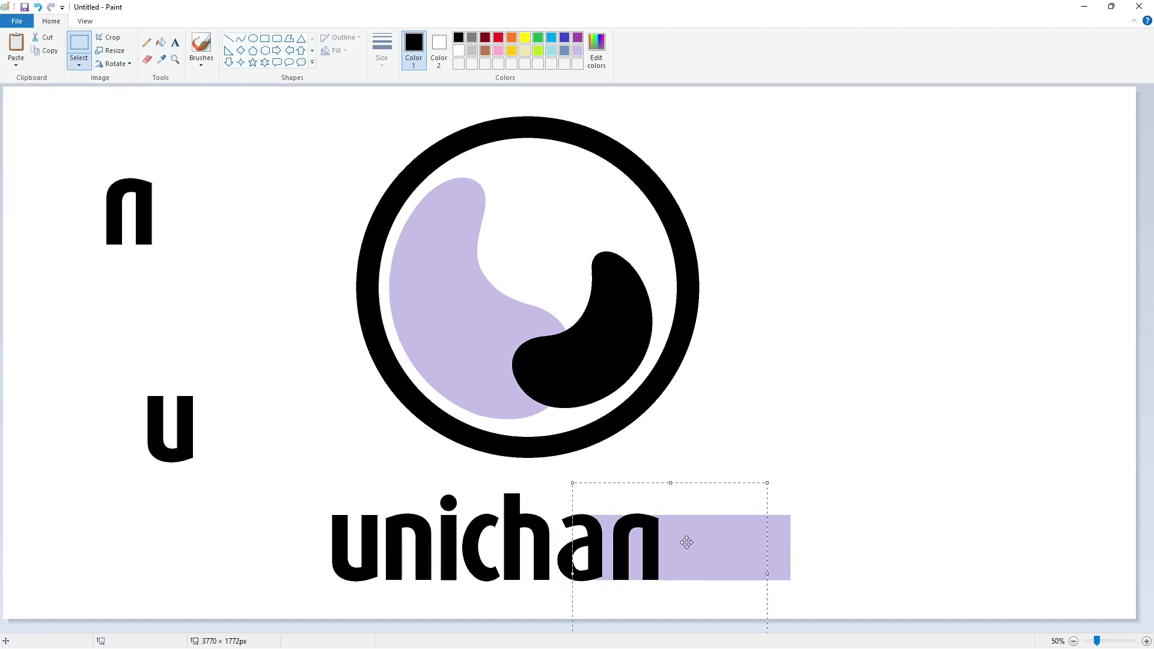
{"action": "key", "text": "ctrl+z"}
Step: Paste a copy of the spare n, flip it horizontally and place it on the guide band just after the a
{"action": "key", "text": "ctrl+v"}
{"action": "left_click", "coordinate": [113, 64]}
{"action": "left_click", "coordinate": [122, 133]}
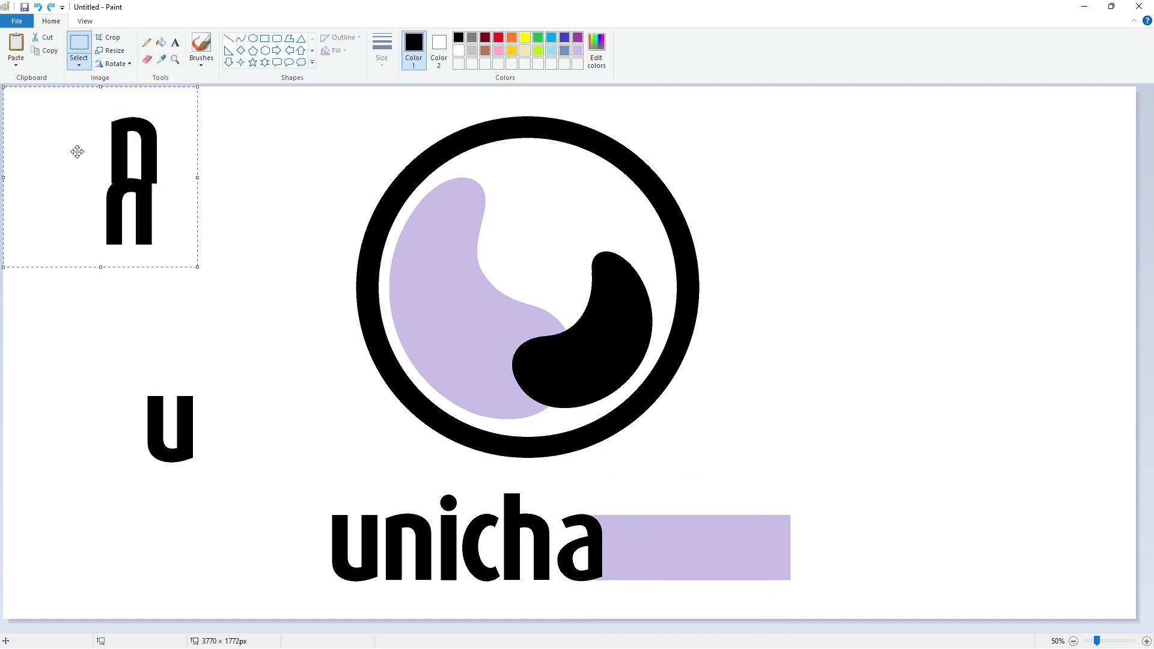
{"action": "left_click_drag", "start_coordinate": [110, 151], "coordinate": [611, 539]}
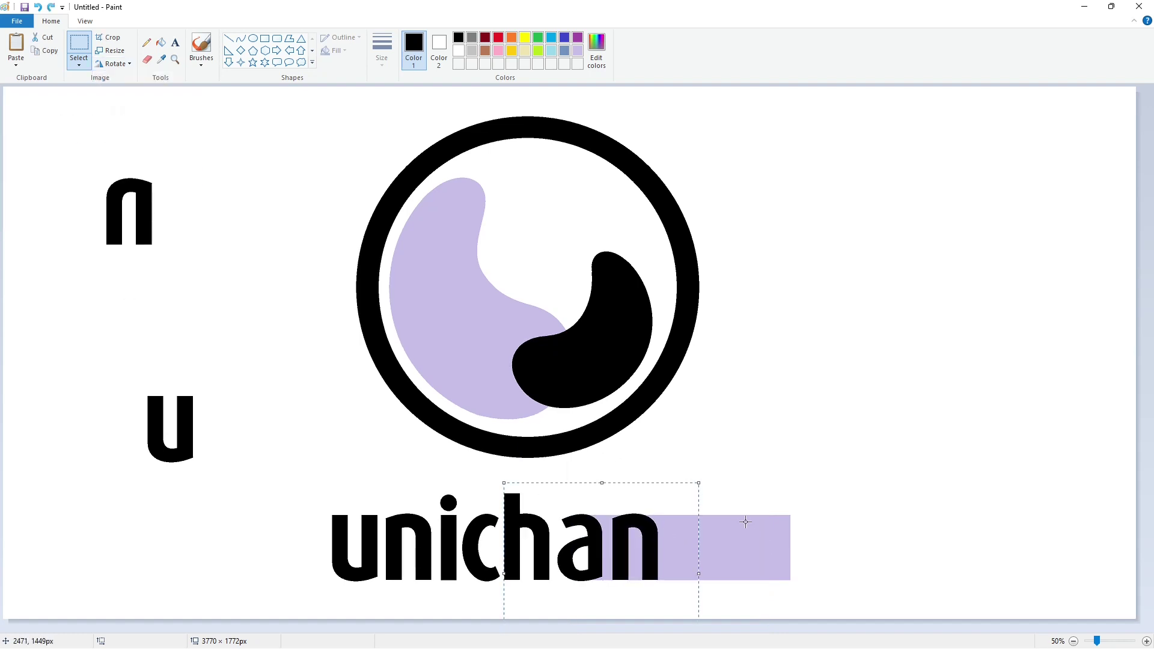
{"action": "left_click", "coordinate": [576, 52]}
{"action": "left_click", "coordinate": [229, 37]}
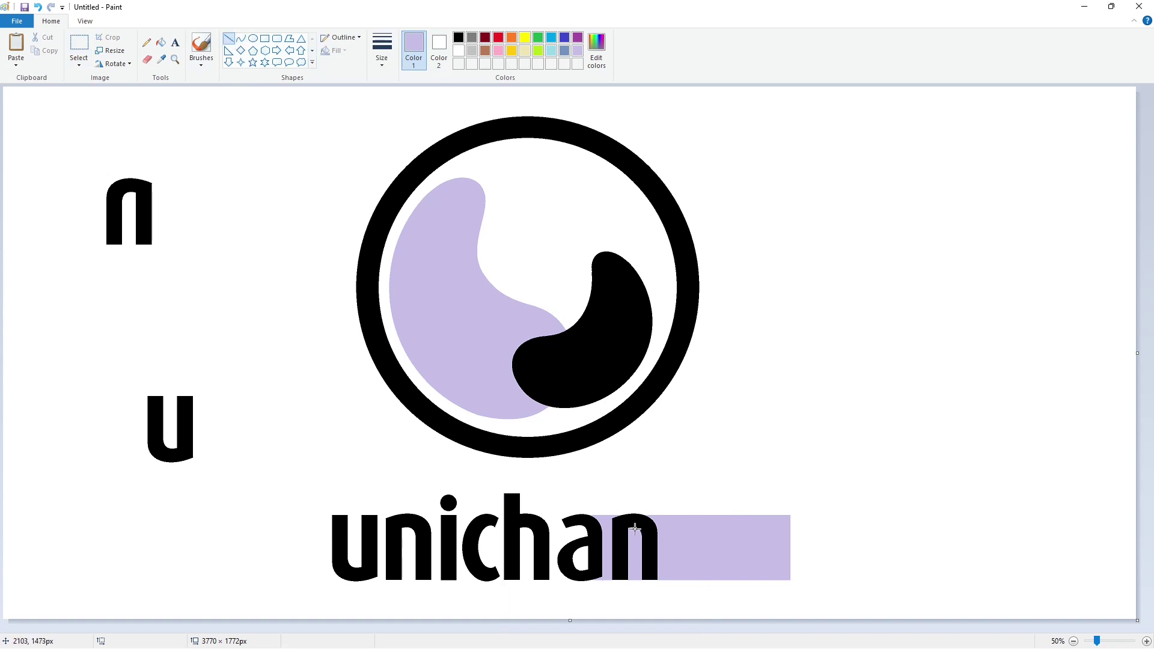
{"action": "left_click_drag", "start_coordinate": [636, 528], "coordinate": [643, 488]}
{"action": "key", "text": "ctrl+z"}
Step: Fill the n after the a with purple
{"action": "left_click", "coordinate": [578, 37]}
{"action": "left_click", "coordinate": [161, 43]}
{"action": "left_click", "coordinate": [638, 520]}
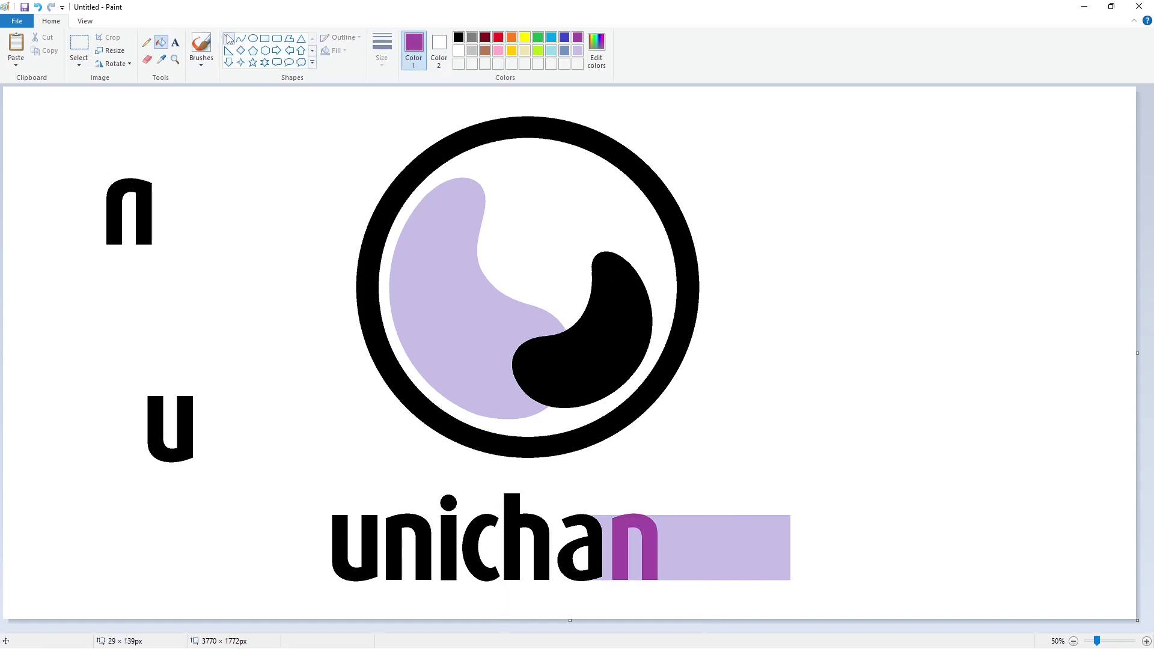
Step: Cut the purple n's arch with a slanted lavender line and fill its second stem lavender, leaving an r
{"action": "left_click", "coordinate": [229, 38]}
{"action": "left_click", "coordinate": [577, 51]}
{"action": "left_click_drag", "start_coordinate": [637, 530], "coordinate": [647, 494]}
{"action": "left_click", "coordinate": [161, 42]}
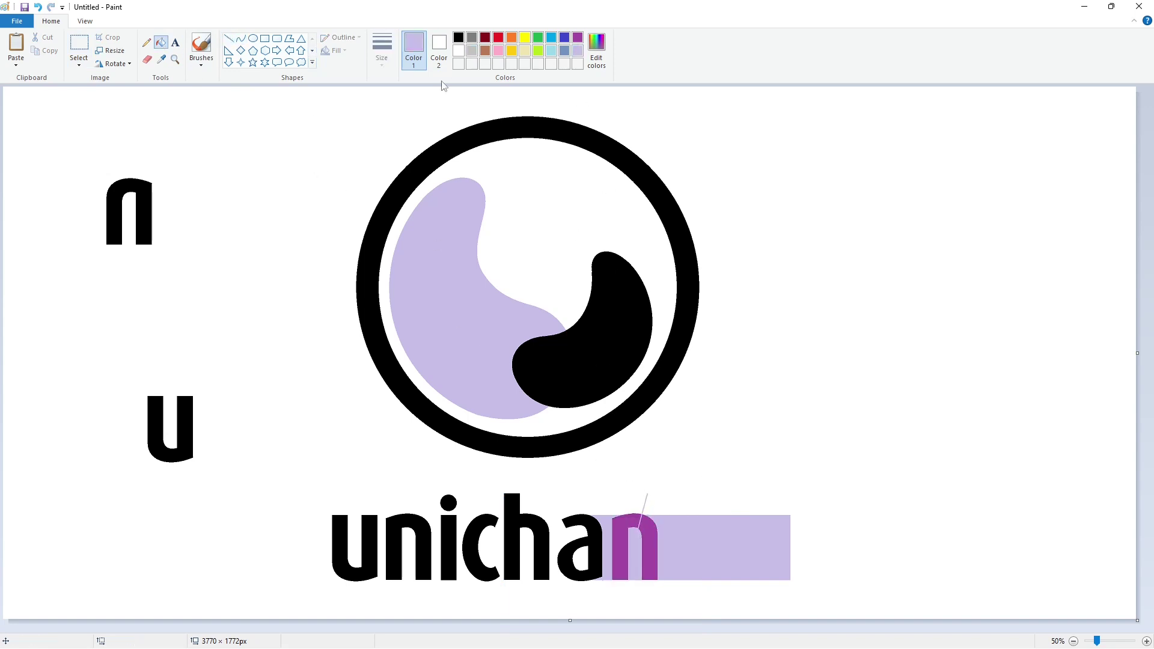
{"action": "left_click", "coordinate": [645, 523]}
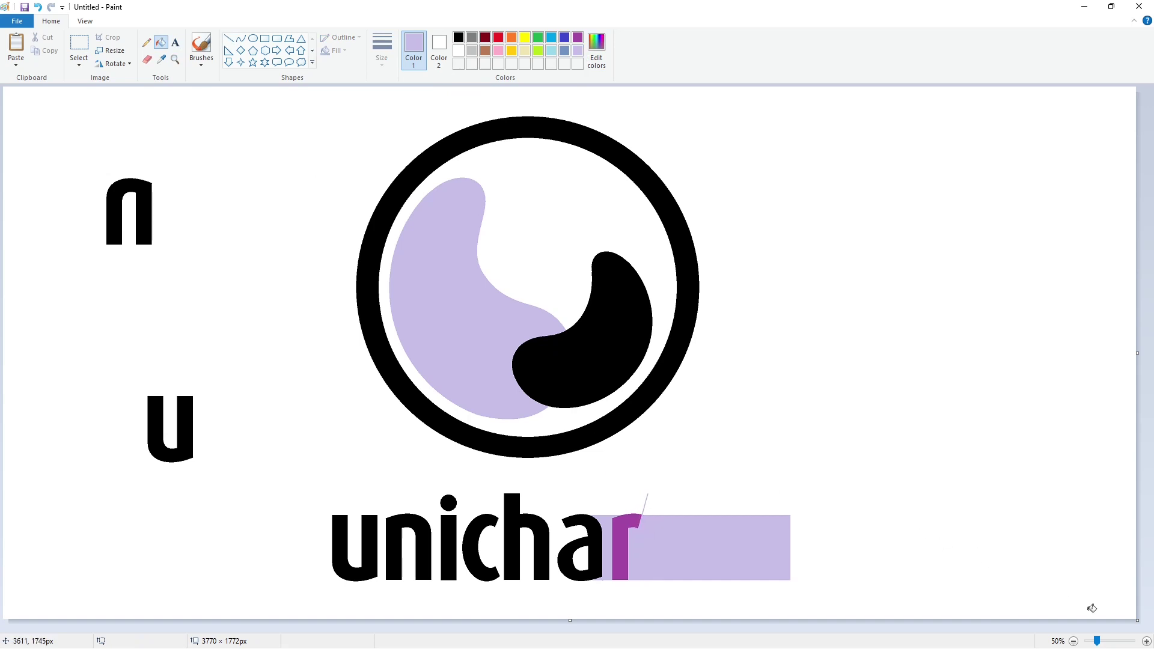
Step: Reshape the underside of the r's arm with a short lavender stroke about 39 px wide
{"action": "left_click", "coordinate": [1146, 641]}
{"action": "scroll", "coordinate": [765, 580], "scroll_direction": "down", "scroll_amount": 5}
{"action": "left_click_drag", "start_coordinate": [721, 628], "coordinate": [765, 628]}
{"action": "left_click", "coordinate": [228, 40]}
{"action": "mouse_move", "coordinate": [579, 433]}
{"action": "left_mouse_down"}
{"action": "mouse_move", "coordinate": [579, 449]}
{"action": "mouse_move", "coordinate": [599, 433]}
{"action": "left_mouse_up"}
{"action": "left_click", "coordinate": [241, 38]}
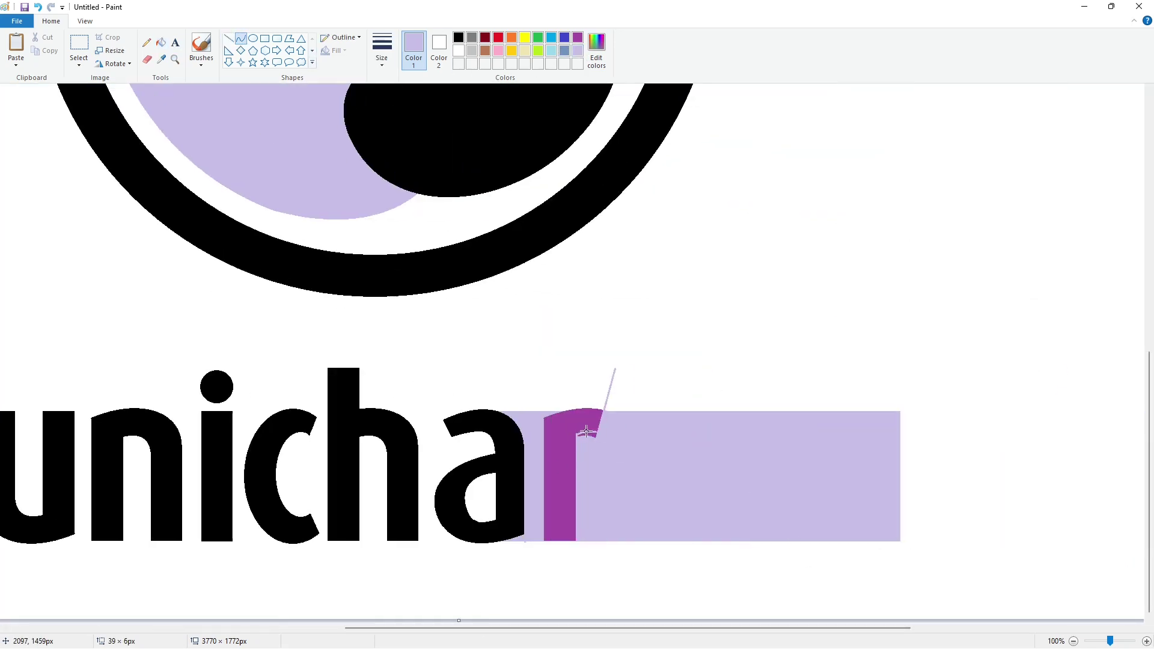
Step: Fill the purple r black
{"action": "left_click", "coordinate": [161, 42]}
{"action": "left_click", "coordinate": [459, 37]}
{"action": "left_click", "coordinate": [559, 481]}
{"action": "scroll", "coordinate": [943, 562], "scroll_direction": "down", "scroll_amount": 4, "text": "ctrl"}
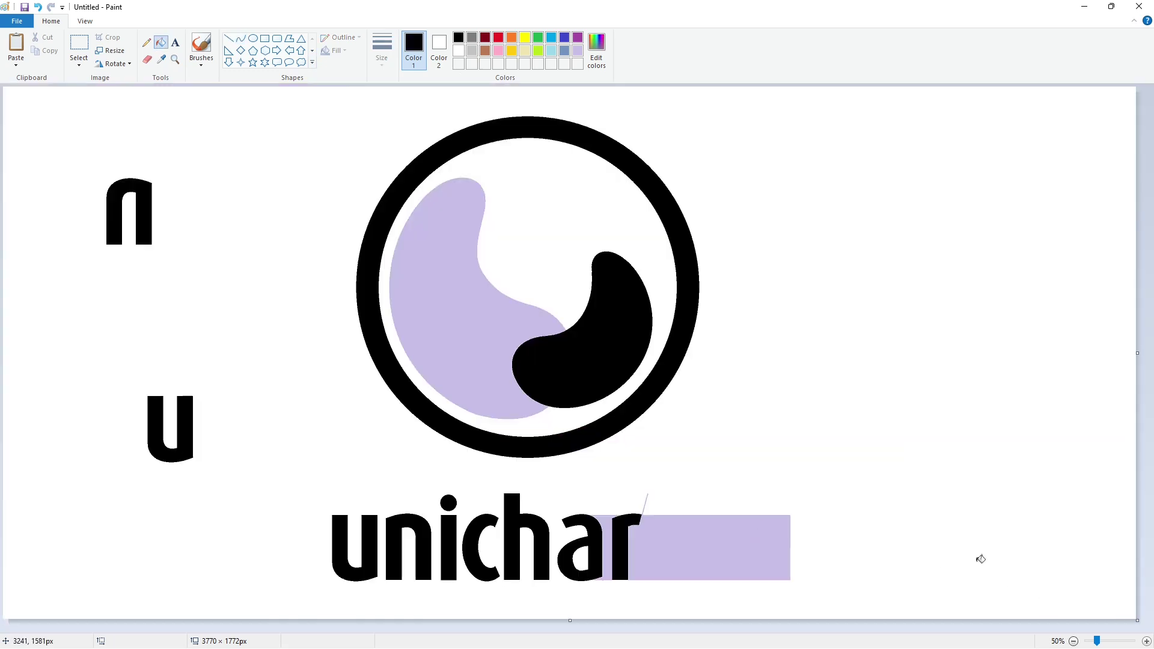
Step: Draw a short slanted black line about 26 by 18 px where the r's arm meets its stem
{"action": "scroll", "coordinate": [629, 566], "scroll_direction": "up", "scroll_amount": 4, "text": "ctrl"}
{"action": "left_click", "coordinate": [229, 38]}
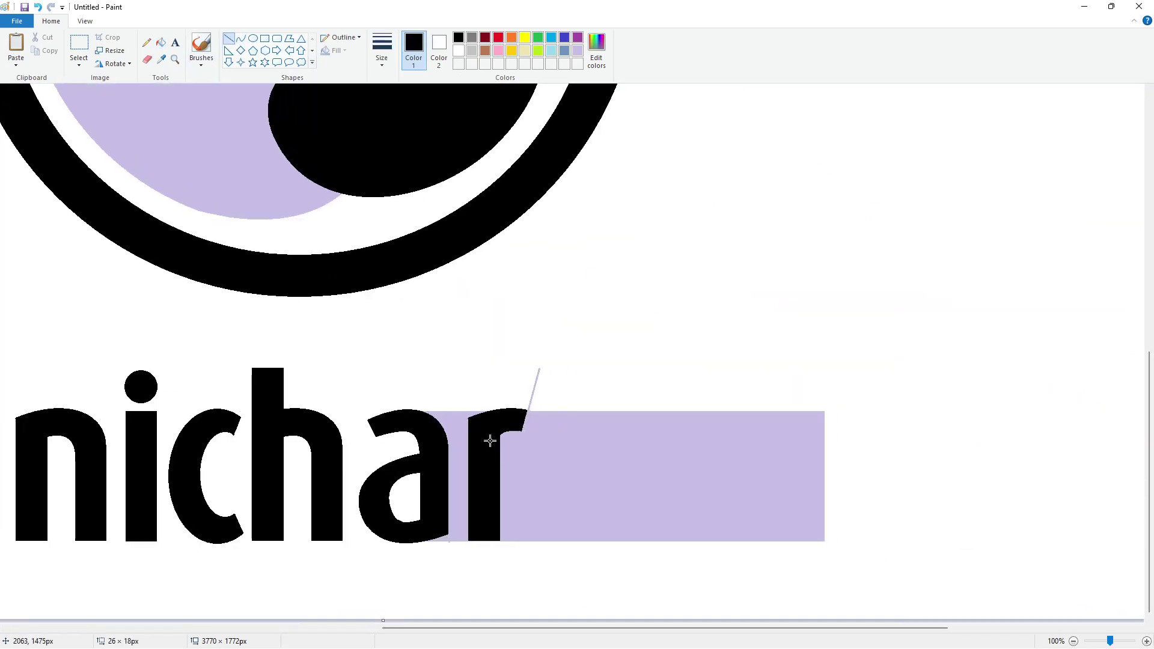
{"action": "left_click_drag", "start_coordinate": [505, 430], "coordinate": [489, 440]}
{"action": "left_click", "coordinate": [161, 42]}
{"action": "left_click", "coordinate": [458, 50]}
{"action": "left_click", "coordinate": [460, 430]}
{"action": "key", "text": "ctrl+z"}
{"action": "left_click", "coordinate": [1073, 641]}
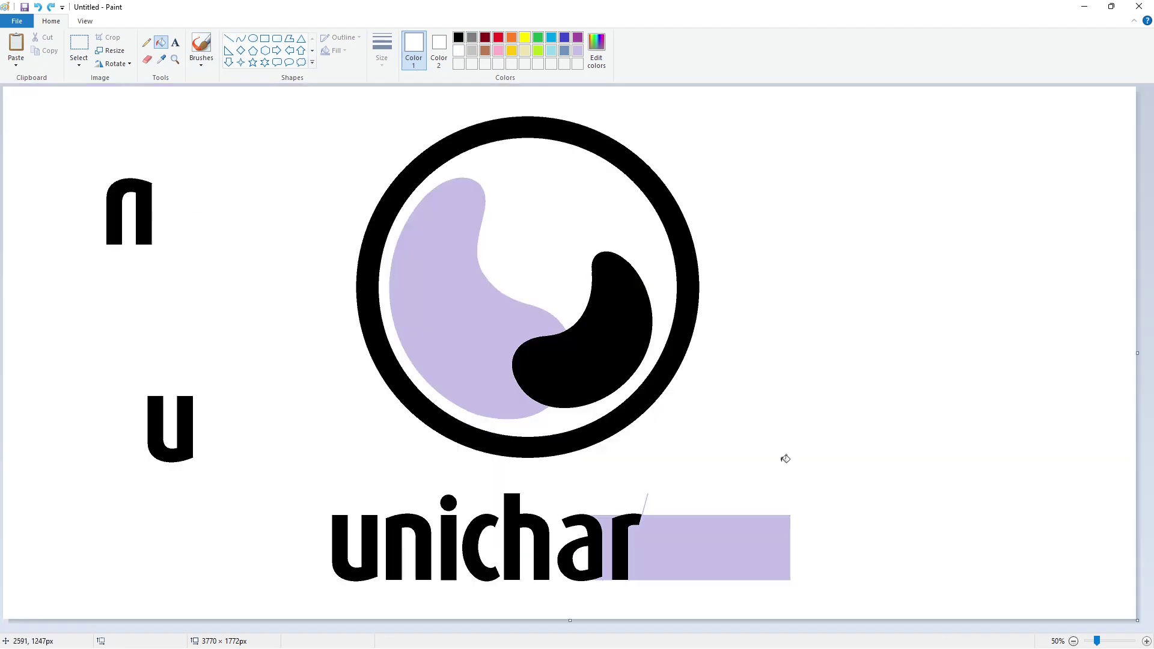
{"action": "key", "text": "ctrl+v"}
{"action": "left_click_drag", "start_coordinate": [99, 187], "coordinate": [694, 576]}
{"action": "left_click", "coordinate": [114, 64]}
{"action": "left_click", "coordinate": [117, 119]}
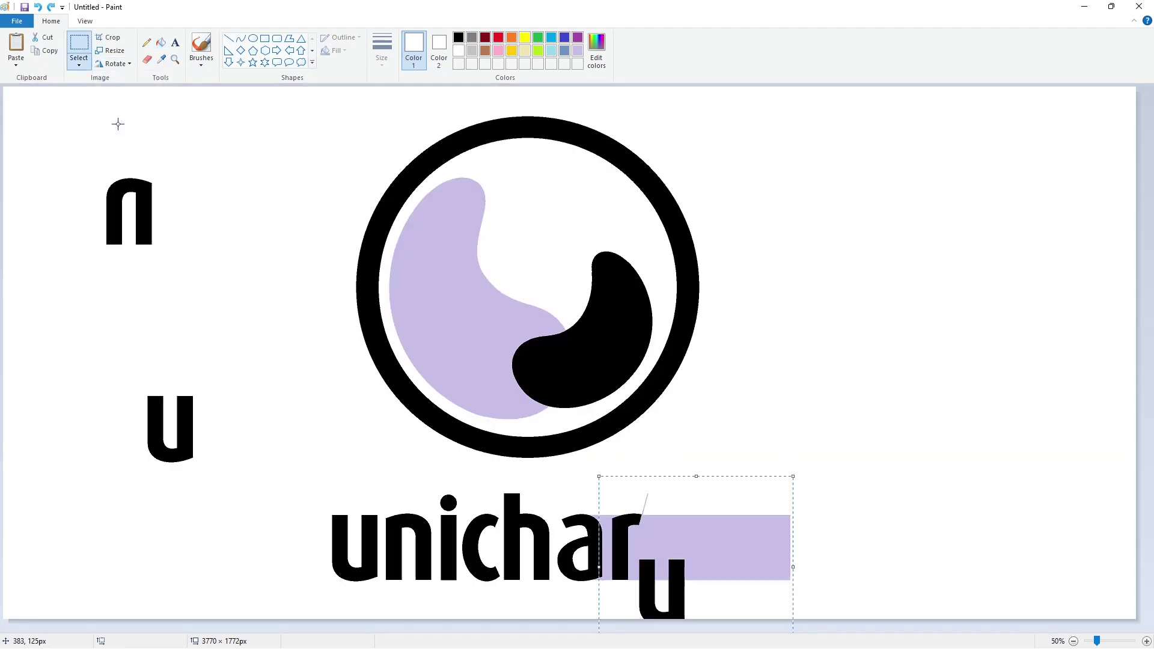
{"action": "key", "text": "Delete"}
Step: Paste the copied n, flip it horizontally and place it on the guide band right after the r
{"action": "key", "text": "ctrl+v"}
{"action": "left_click", "coordinate": [111, 64]}
{"action": "left_click", "coordinate": [124, 132]}
{"action": "left_click_drag", "start_coordinate": [80, 157], "coordinate": [616, 552]}
{"action": "left_click", "coordinate": [801, 516]}
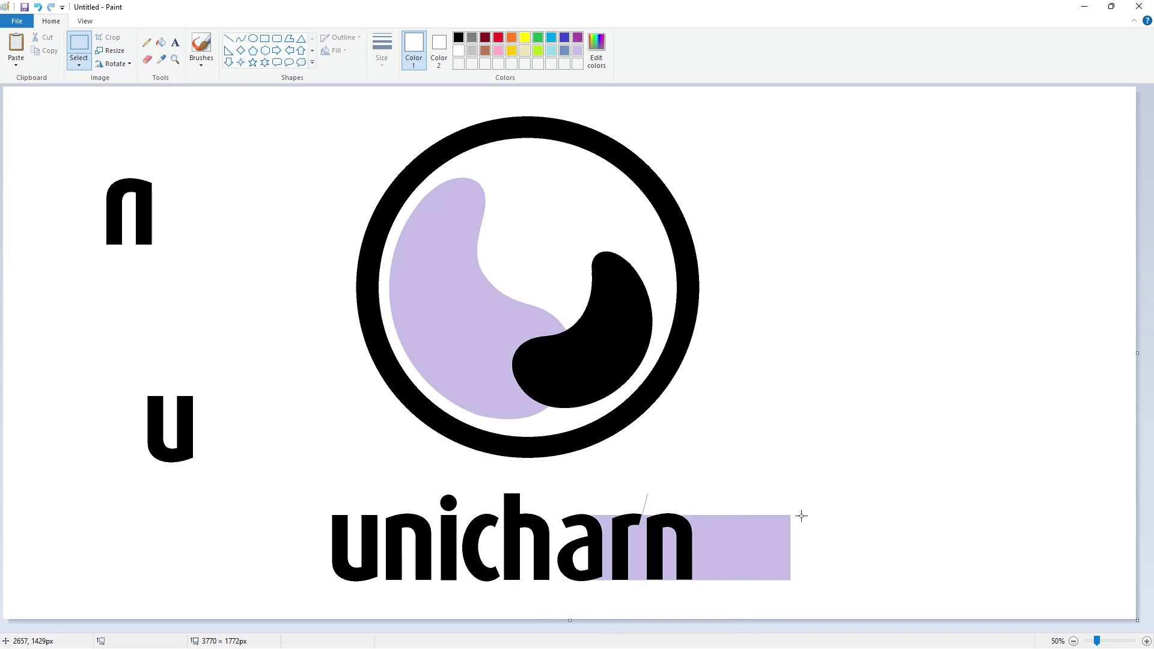
{"action": "key", "text": "ctrl+v"}
{"action": "left_click_drag", "start_coordinate": [45, 143], "coordinate": [678, 542]}
{"action": "key", "text": "ctrl+z"}
Step: Paste another horizontally flipped n and nudge it left until it overlaps the last n's second stem, forming an m
{"action": "left_click", "coordinate": [1146, 641]}
{"action": "left_click_drag", "start_coordinate": [525, 629], "coordinate": [958, 629]}
{"action": "key", "text": "ctrl+v"}
{"action": "left_click", "coordinate": [113, 63]}
{"action": "left_click", "coordinate": [125, 132]}
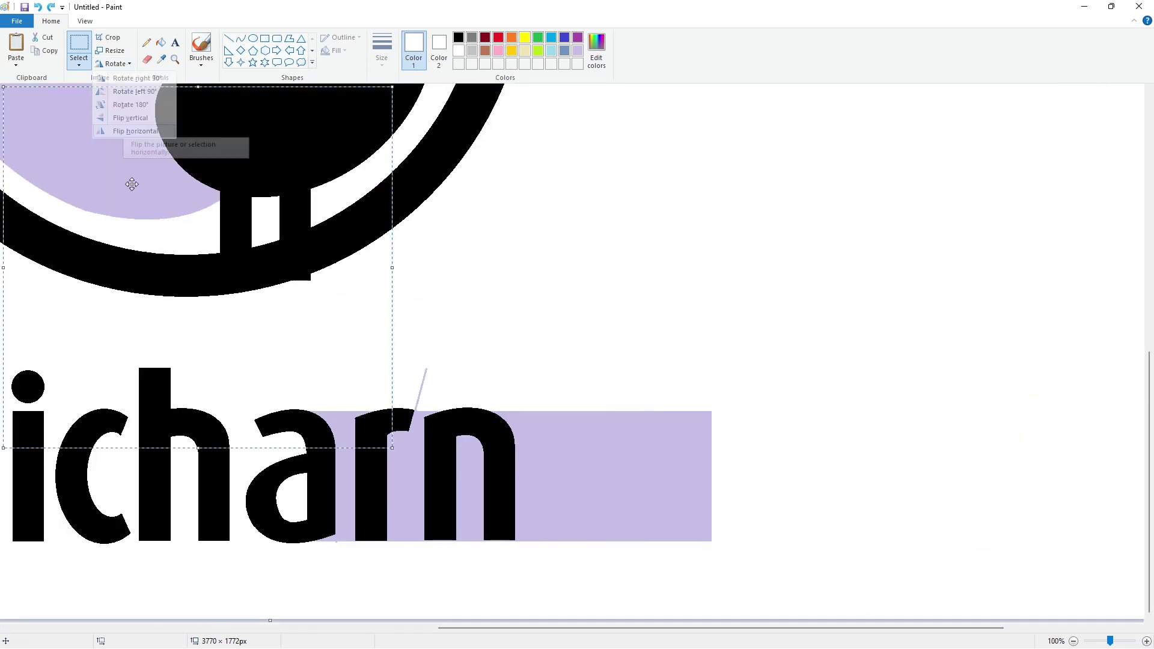
{"action": "left_click_drag", "start_coordinate": [206, 184], "coordinate": [487, 442]}
{"action": "key", "text": "Left"}
{"action": "key", "text": "Left"}
{"action": "key", "text": "Left"}
{"action": "key", "text": "Left"}
{"action": "key", "text": "Left"}
{"action": "key", "text": "Left"}
{"action": "key", "text": "Left"}
{"action": "key", "text": "Left"}
{"action": "key", "text": "Left"}
{"action": "key", "text": "Left"}
{"action": "key", "text": "Left"}
{"action": "key", "text": "Left"}
{"action": "key", "text": "Left"}
{"action": "key", "text": "Left"}
{"action": "key", "text": "Left"}
{"action": "key", "text": "Left"}
{"action": "key", "text": "Left"}
{"action": "key", "text": "Left"}
{"action": "key", "text": "Left"}
{"action": "key", "text": "Left"}
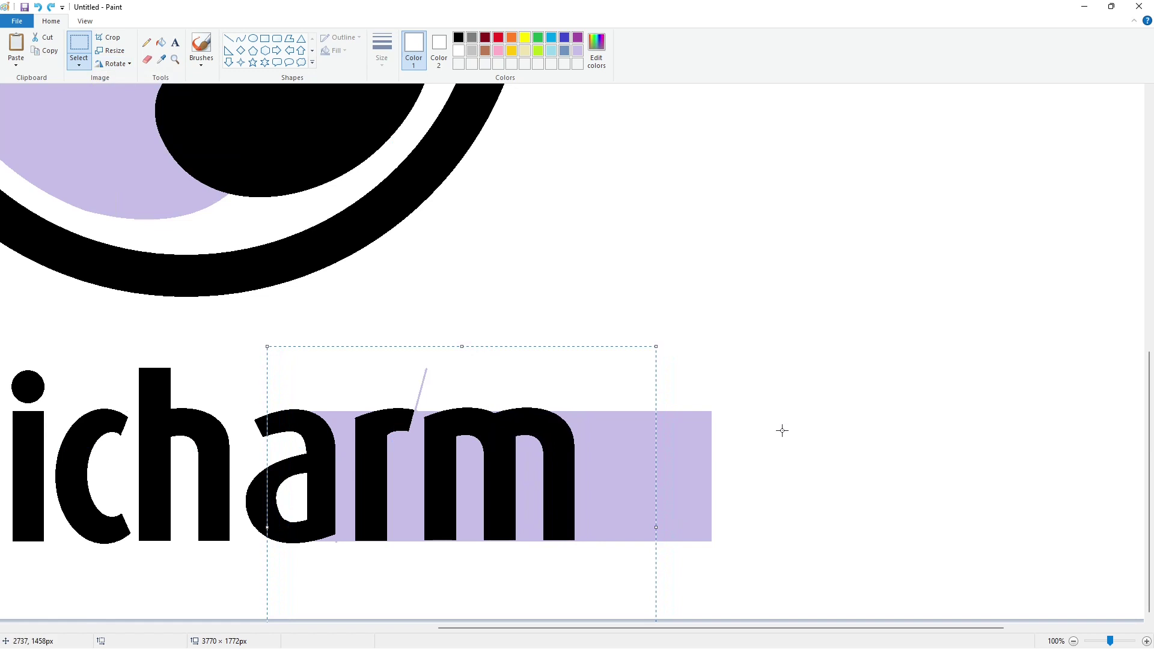
{"action": "left_click", "coordinate": [774, 461]}
Step: Fill the leftover lavender around the letters white, and erase the spare n and u by filling them white
{"action": "left_click", "coordinate": [161, 42]}
{"action": "left_click", "coordinate": [420, 474]}
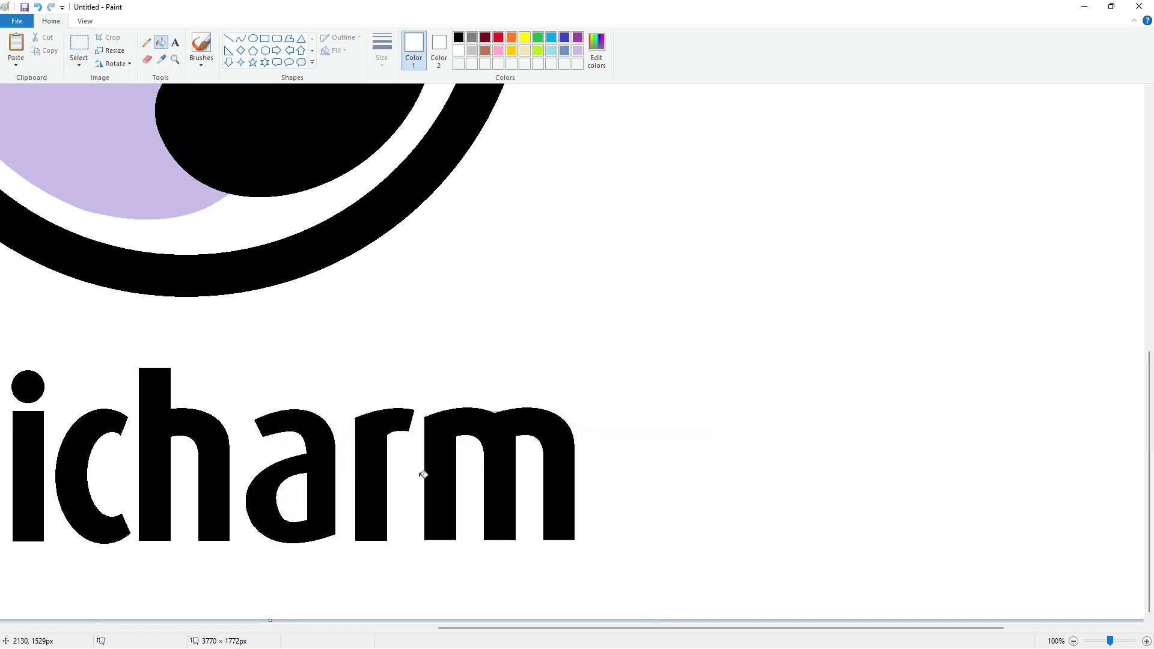
{"action": "scroll", "coordinate": [863, 513], "scroll_direction": "down", "scroll_amount": 1}
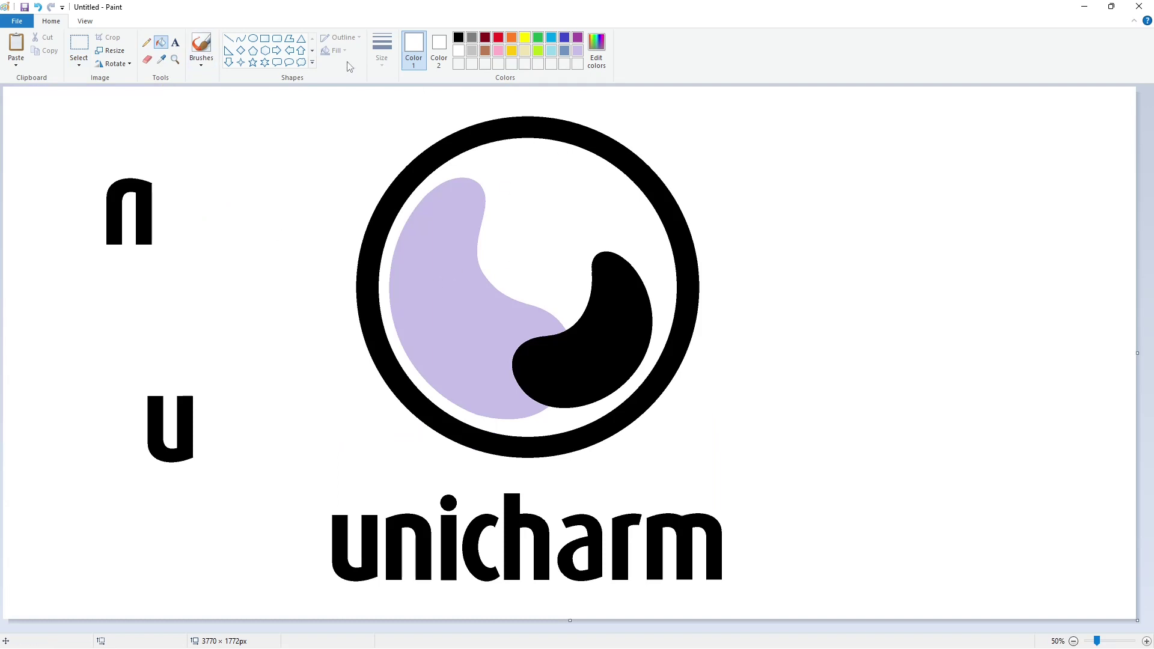
{"action": "left_click", "coordinate": [144, 212]}
{"action": "left_click", "coordinate": [186, 419]}
Step: Mix a custom dark blue starting from turquoise and fill the outer ring with it
{"action": "left_click", "coordinate": [551, 37]}
{"action": "left_click", "coordinate": [596, 45]}
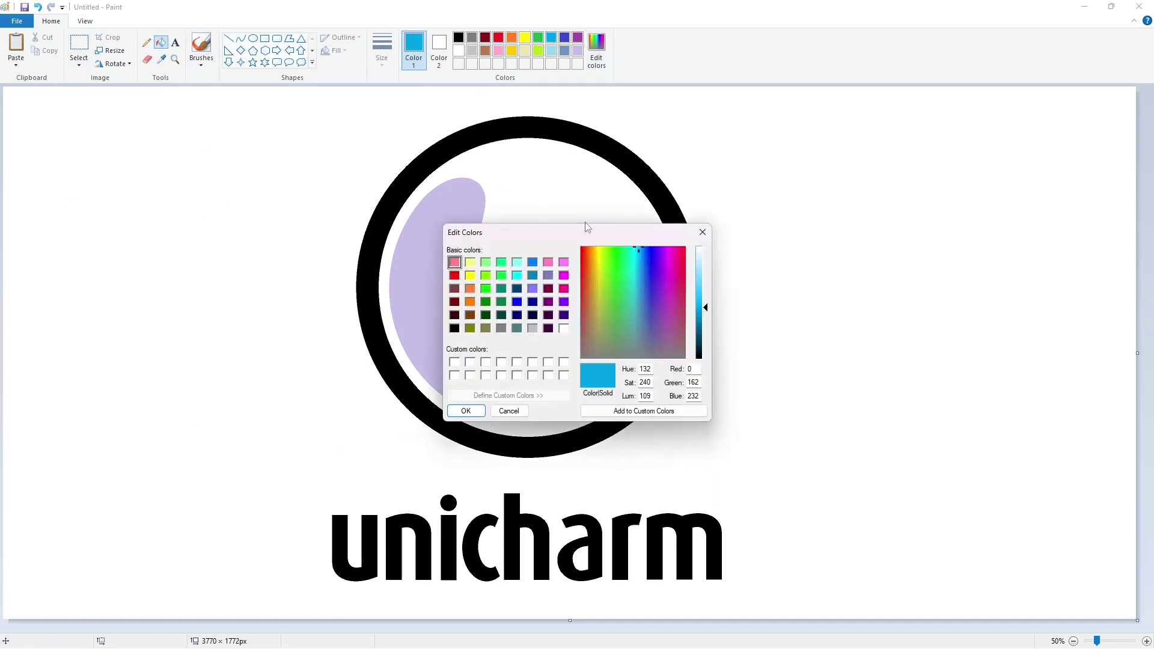
{"action": "left_click", "coordinate": [642, 250]}
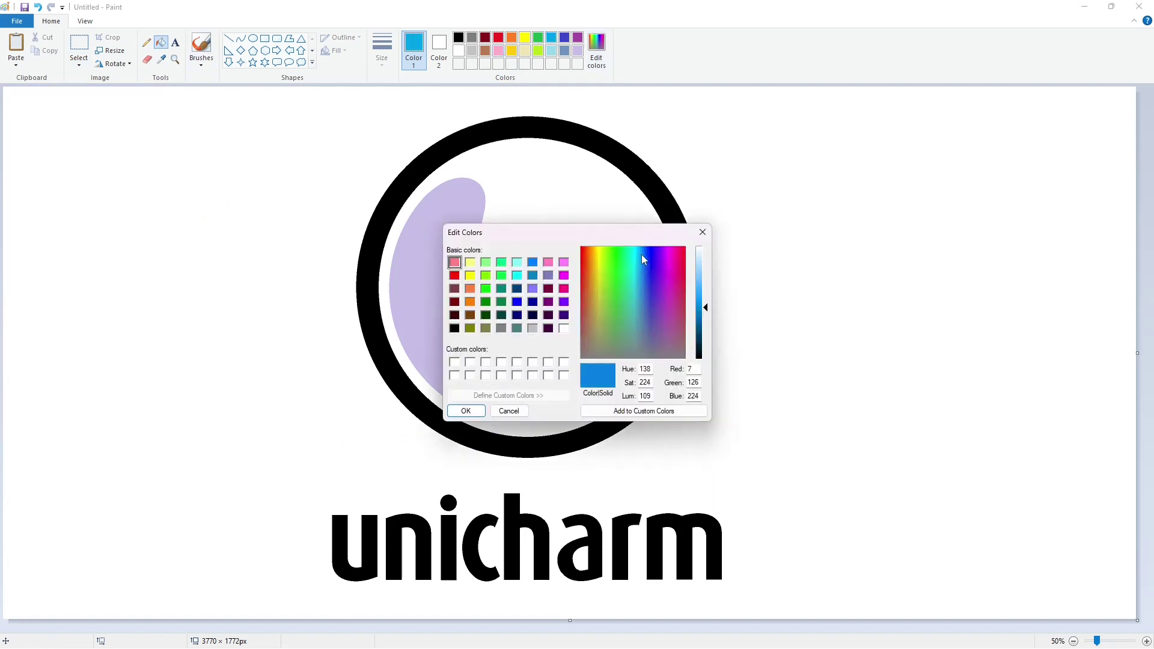
{"action": "left_click", "coordinate": [467, 410]}
{"action": "left_click", "coordinate": [389, 348]}
Step: Open the Edit Colors dialog
{"action": "left_click", "coordinate": [596, 49]}
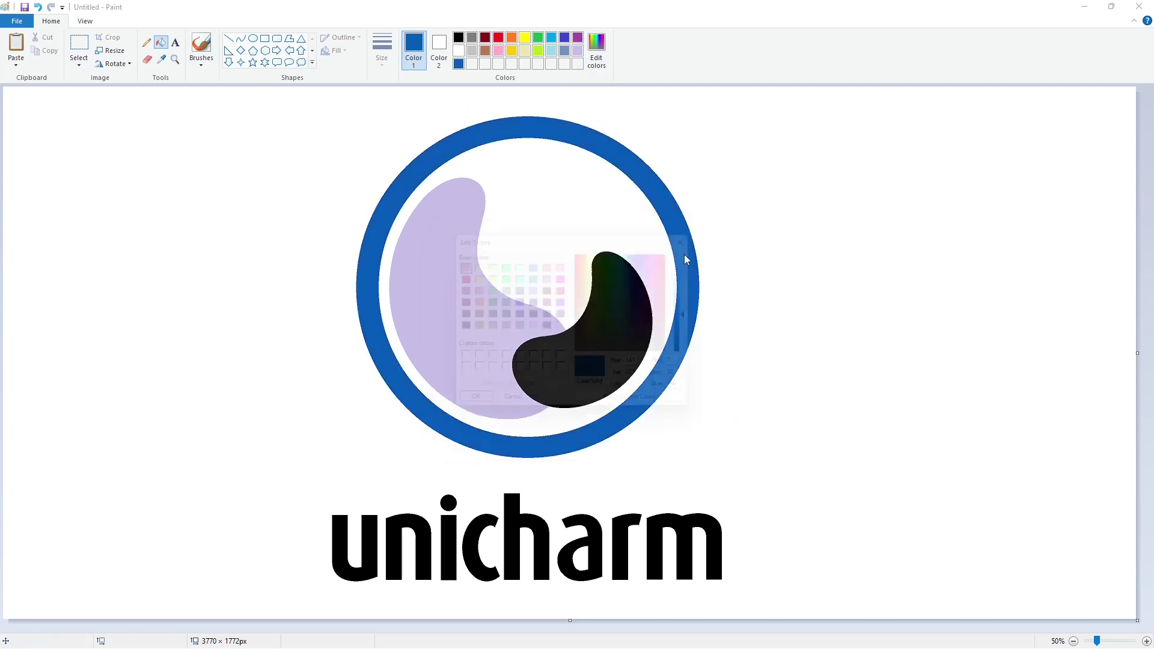